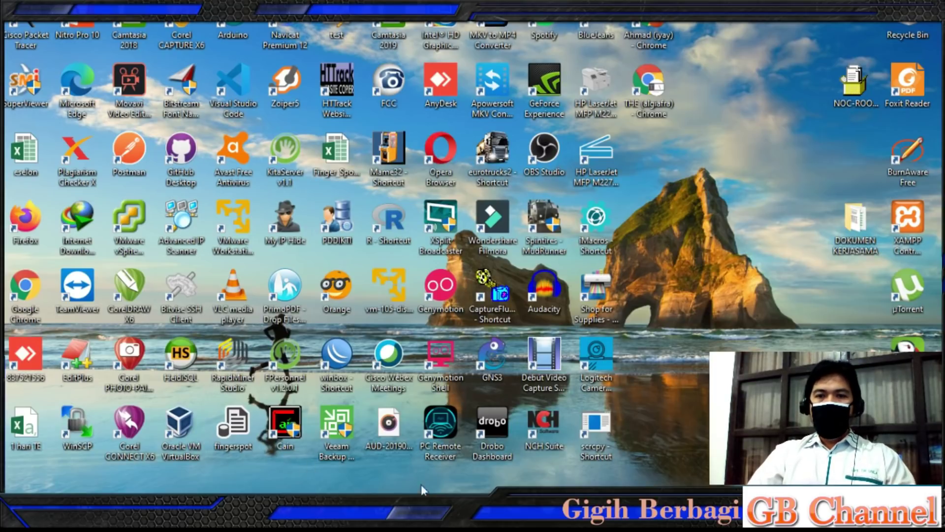
Bring up the untitled Notepad notes with the subnet details, reposition the window, and insert a blank line below the Wildcard line.
mouse_move(689, 522)
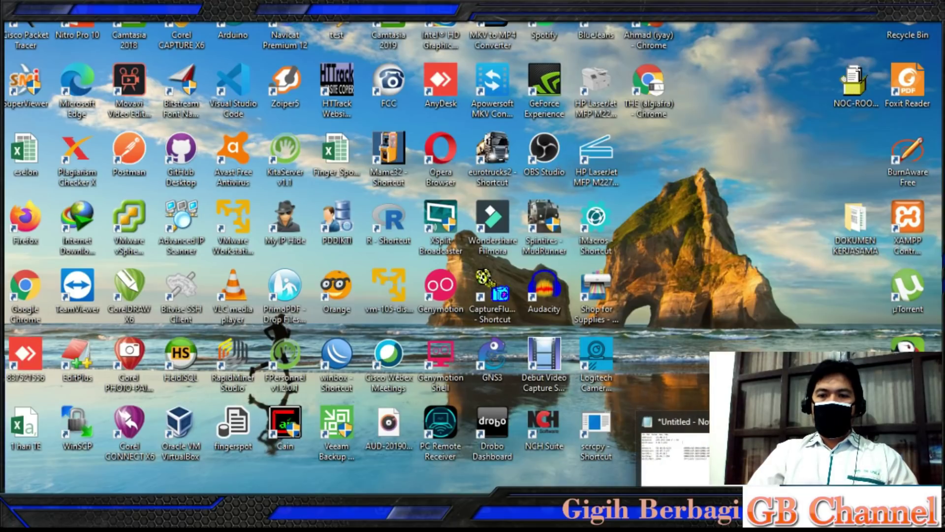
left_click(674, 446)
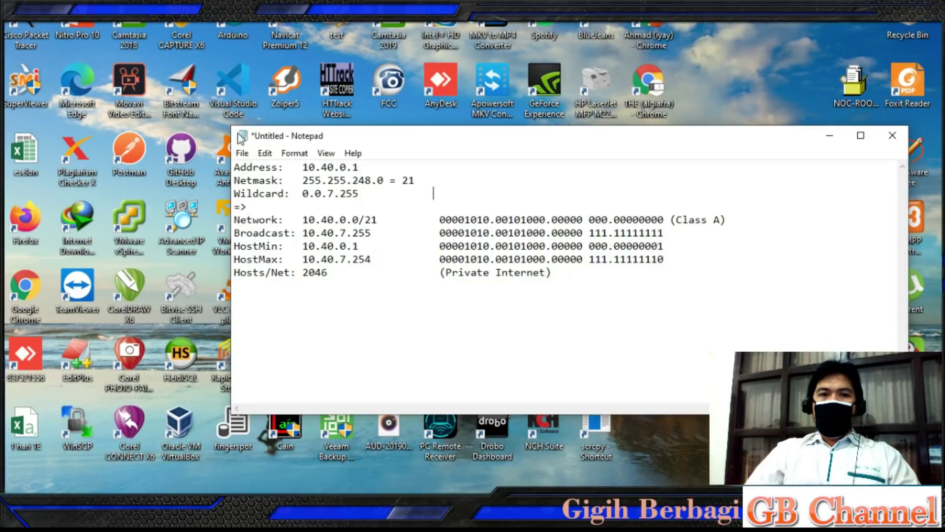
left_click_drag(231, 127, 81, 32)
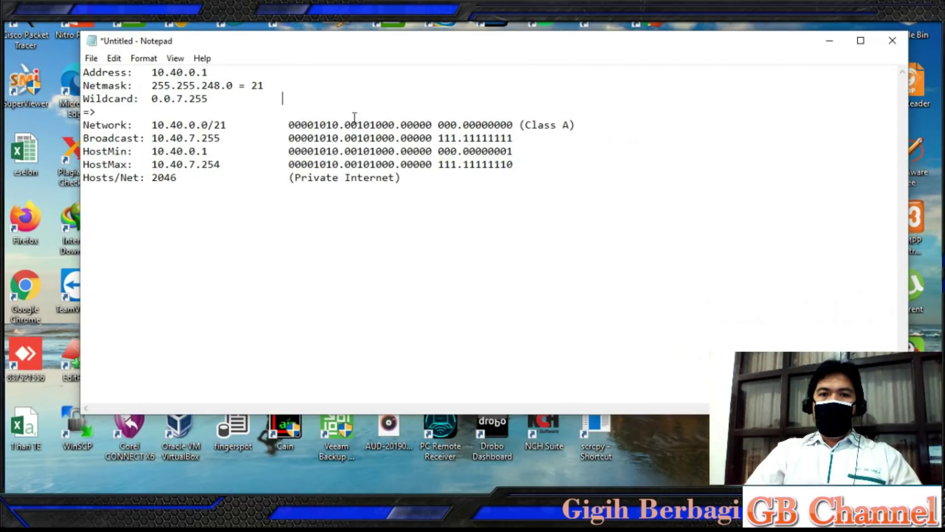
left_click_drag(395, 44, 407, 45)
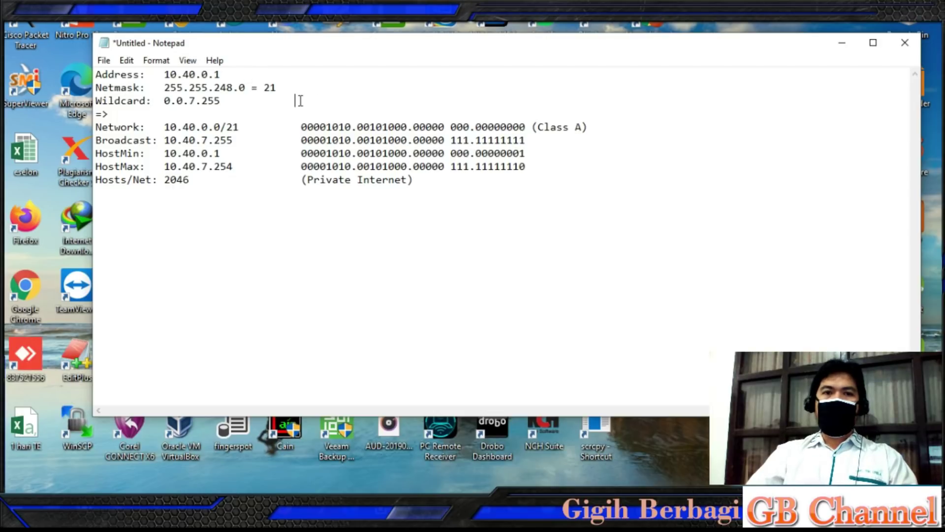
key("Return")
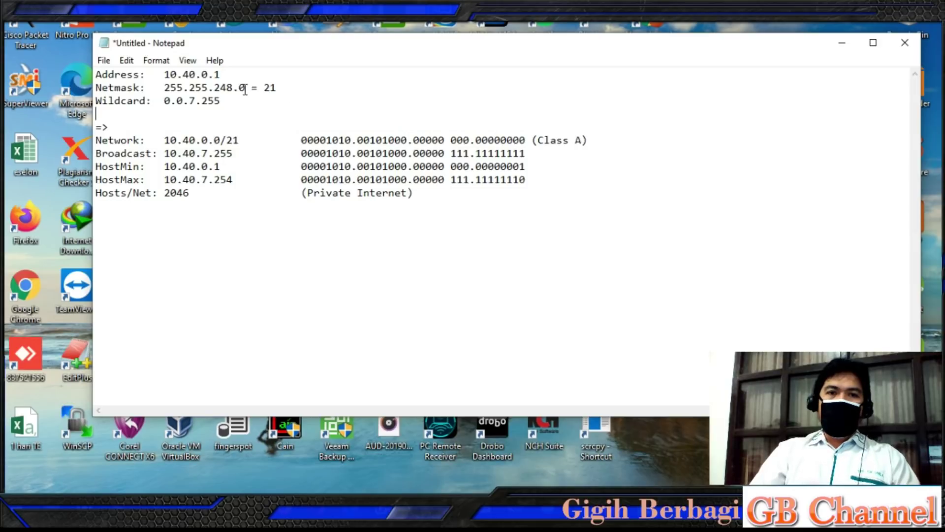
Review the subnet notes by highlighting the address, netmask, prefix length, network, broadcast and Hosts/Net values.
left_click_drag(243, 103, 91, 73)
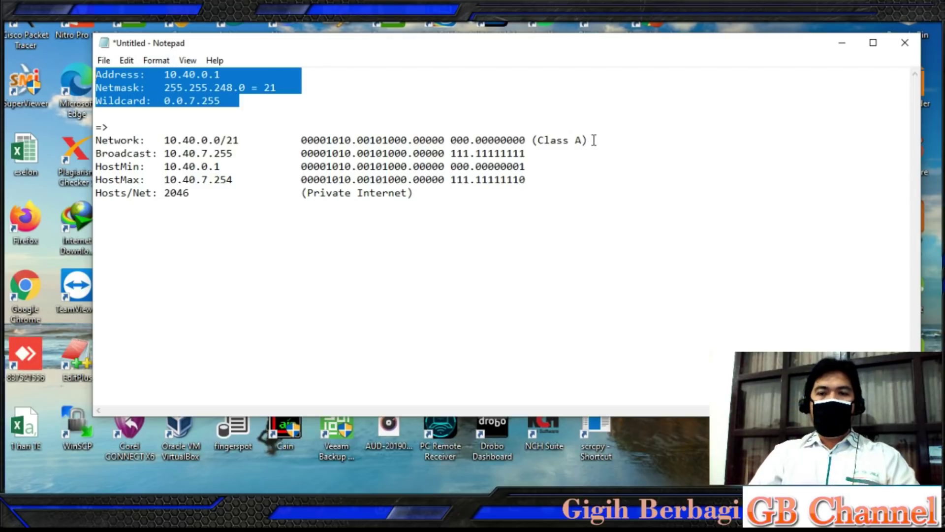
left_click_drag(589, 140, 406, 141)
left_click_drag(96, 153, 301, 153)
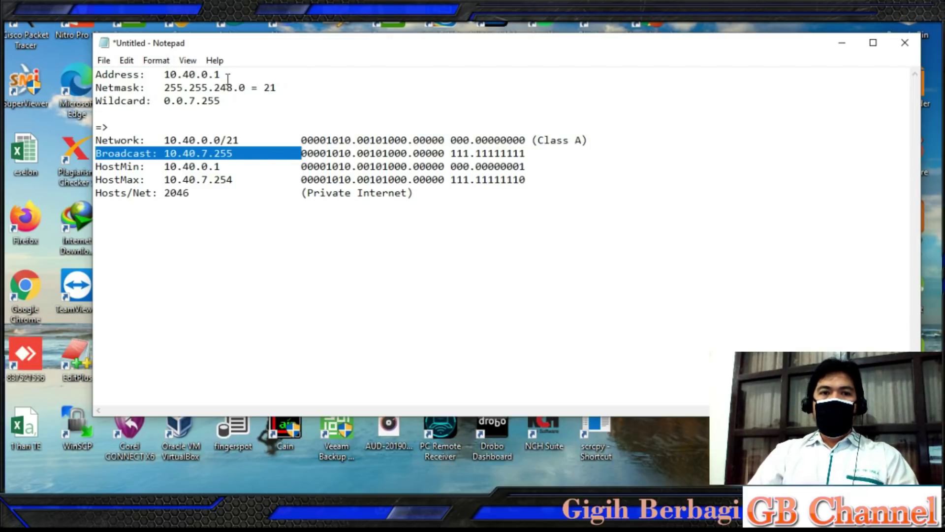
left_click_drag(234, 74, 162, 74)
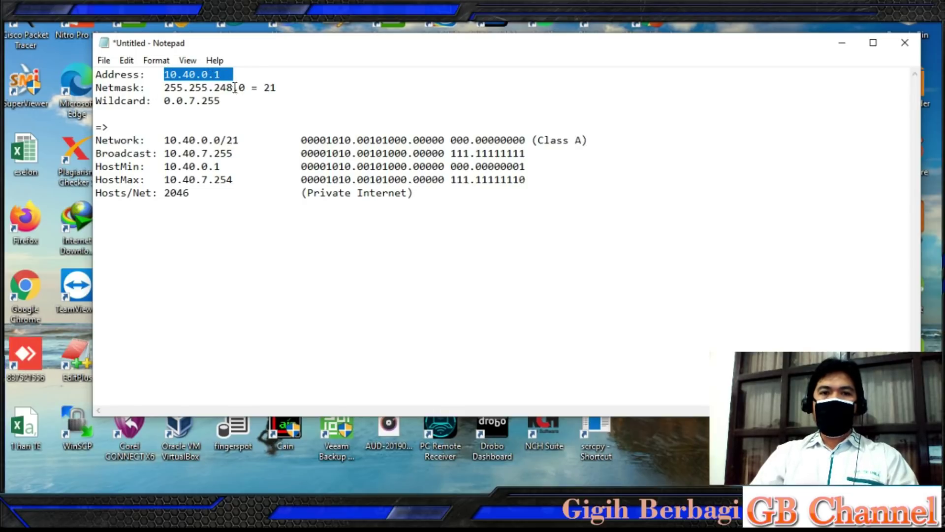
left_click(196, 87)
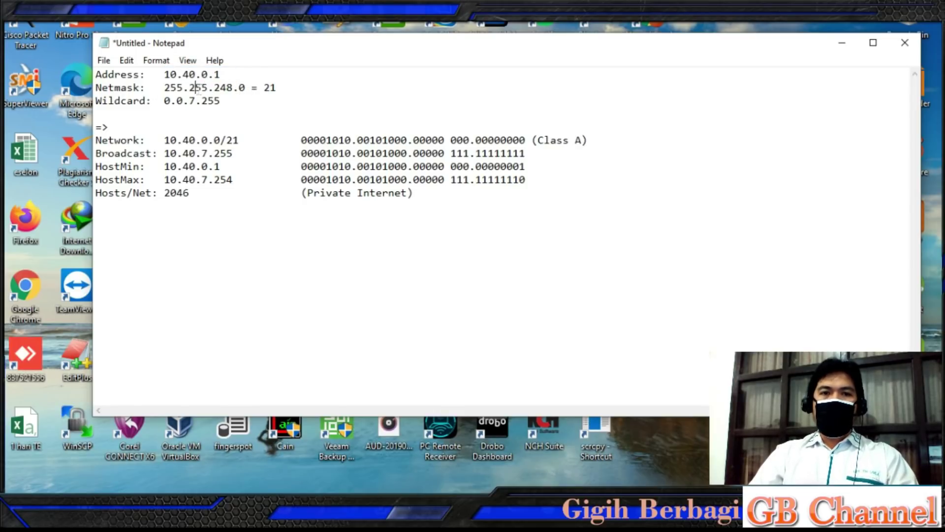
double_click(196, 88)
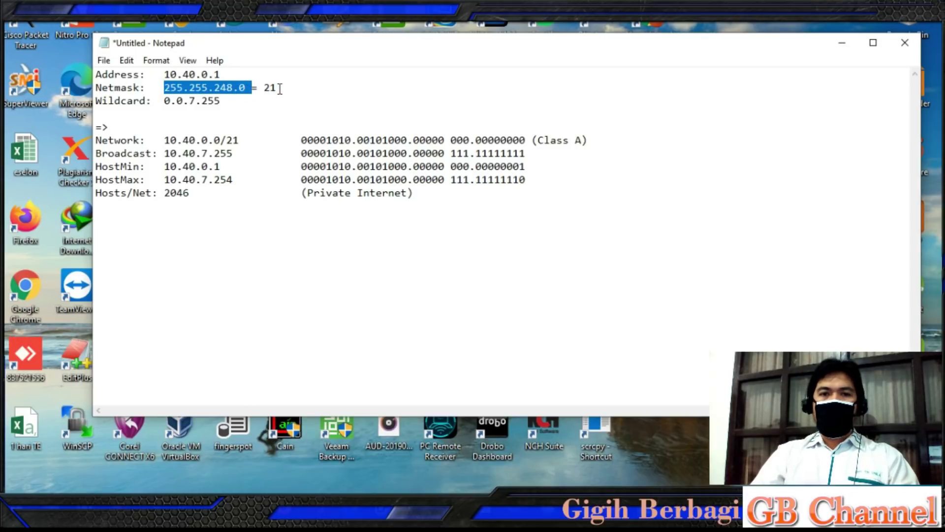
left_click_drag(279, 89, 266, 88)
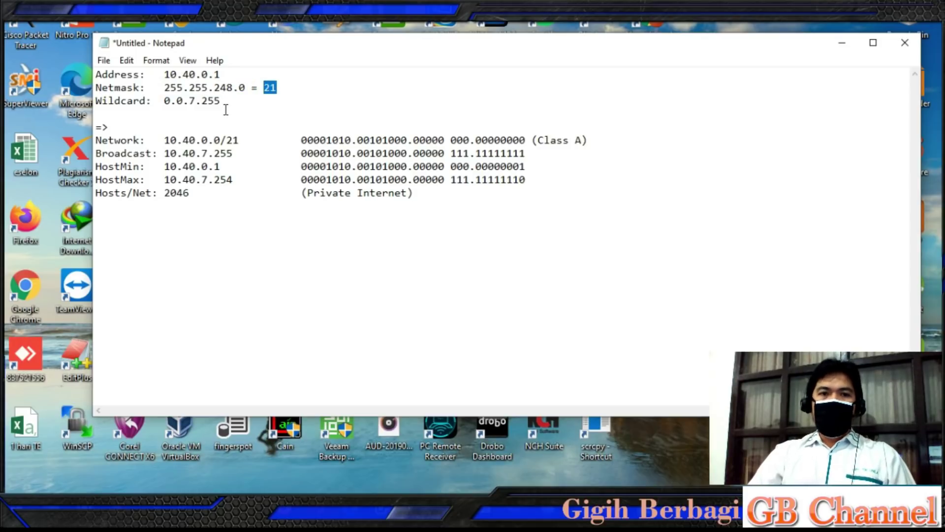
left_click_drag(593, 142, 95, 140)
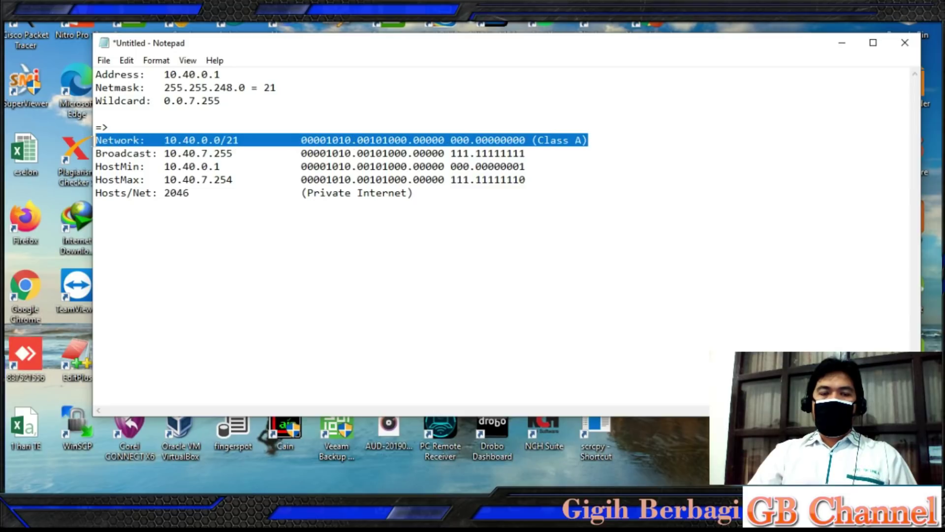
double_click(178, 193)
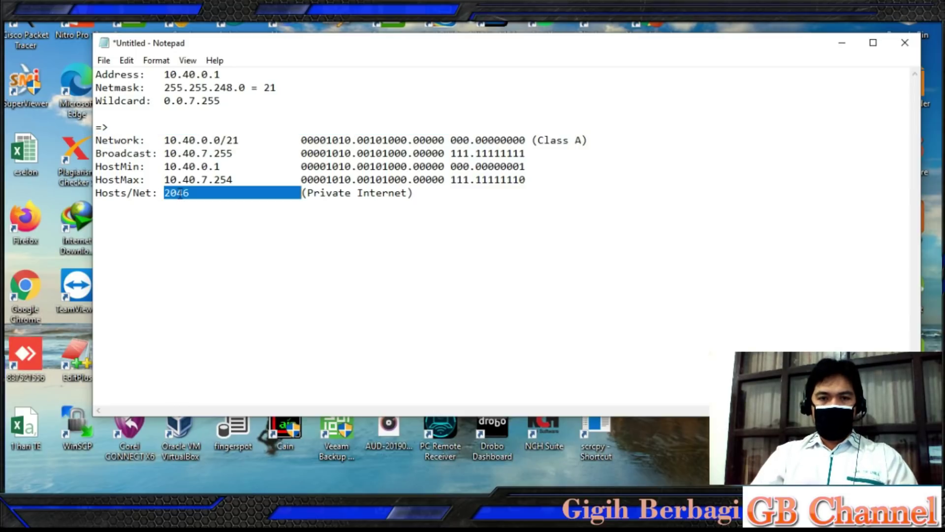
left_click(179, 194)
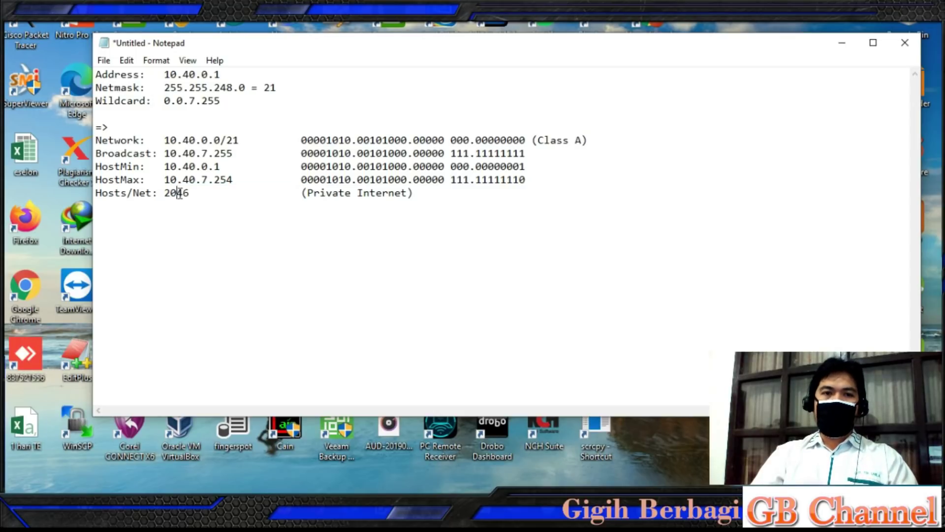
left_click_drag(189, 194, 166, 194)
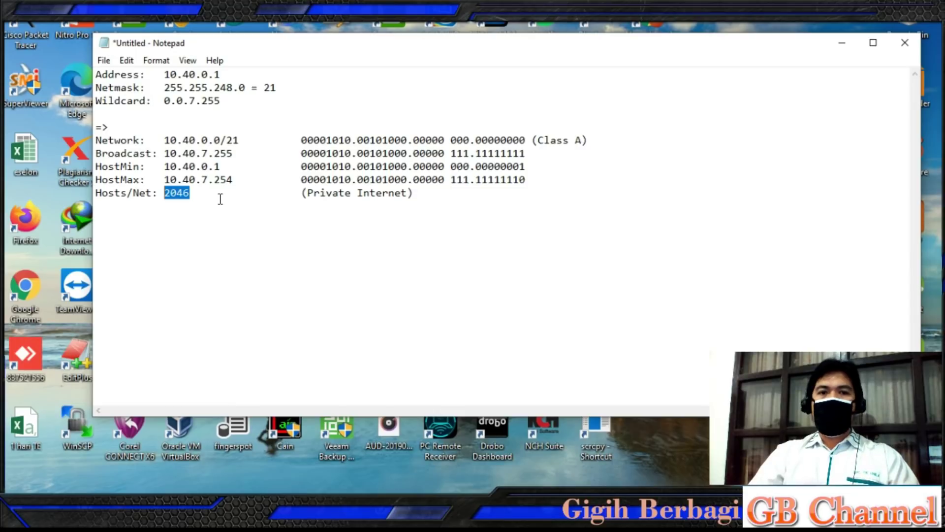
left_click_drag(239, 140, 166, 146)
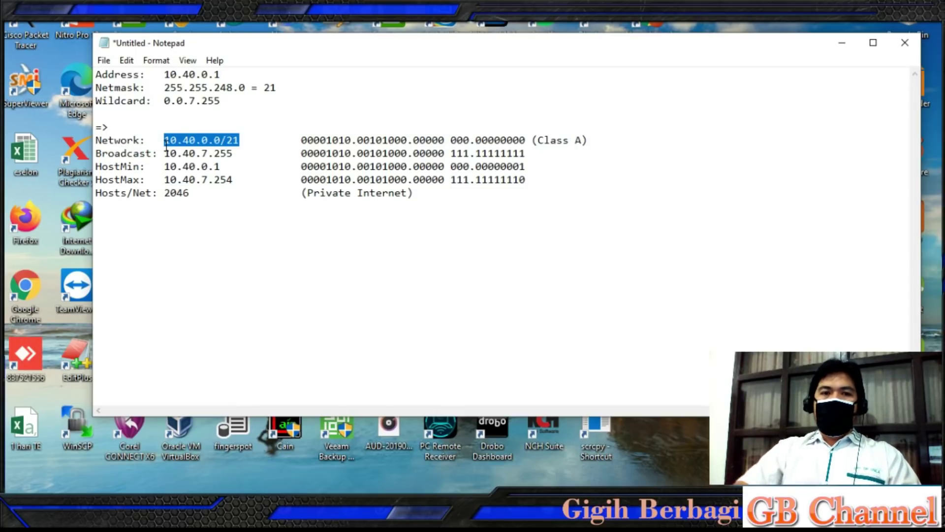
double_click(179, 194)
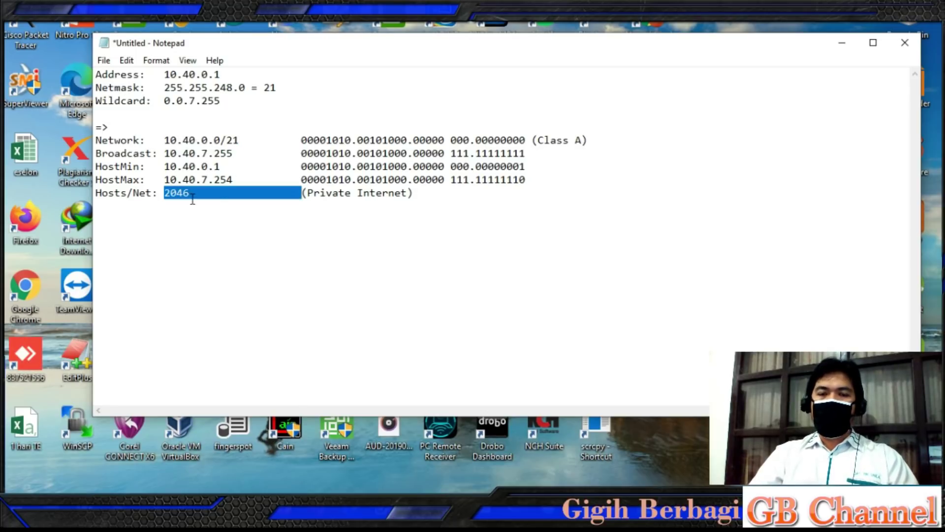
Below the Hosts/Net line, leave blank space and start a line reading "Network 10.40.0.0/21 - ", reusing the network address from above.
left_click(462, 195)
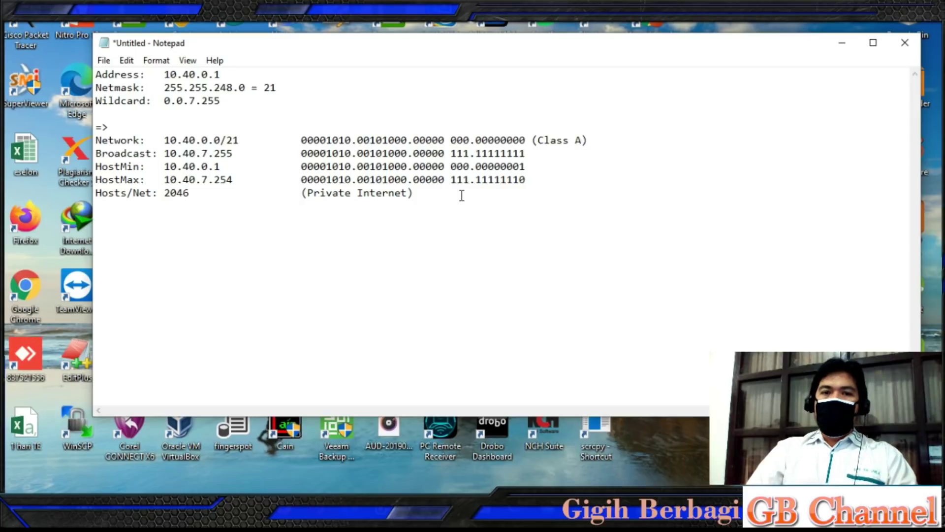
key("Return")
key("Return")
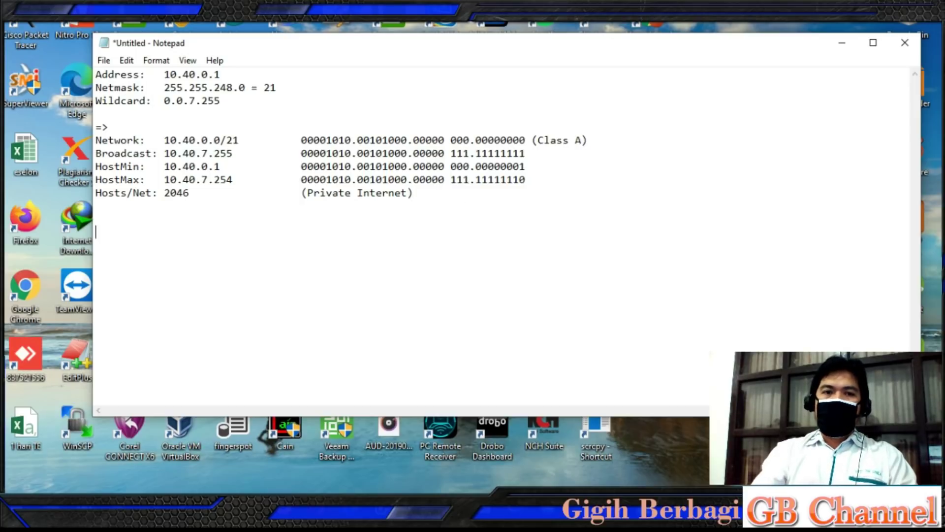
type("Network")
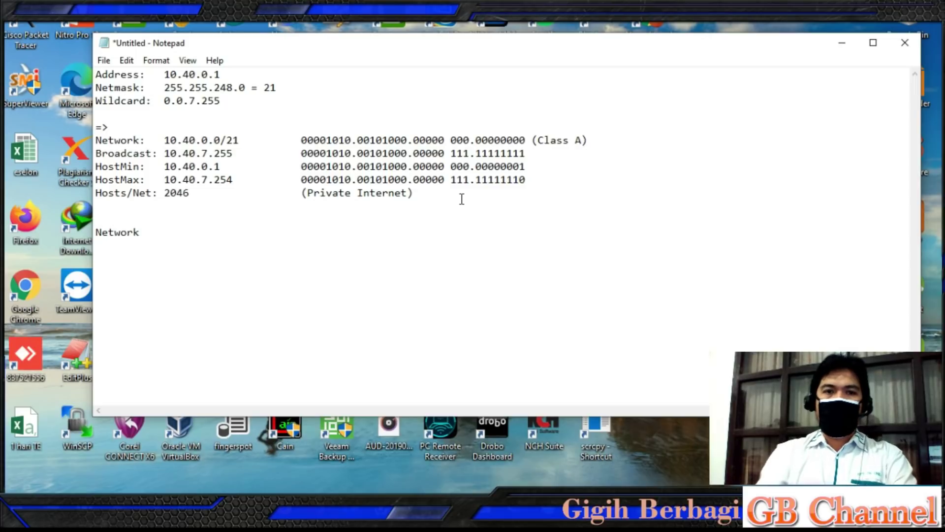
left_click_drag(239, 140, 165, 141)
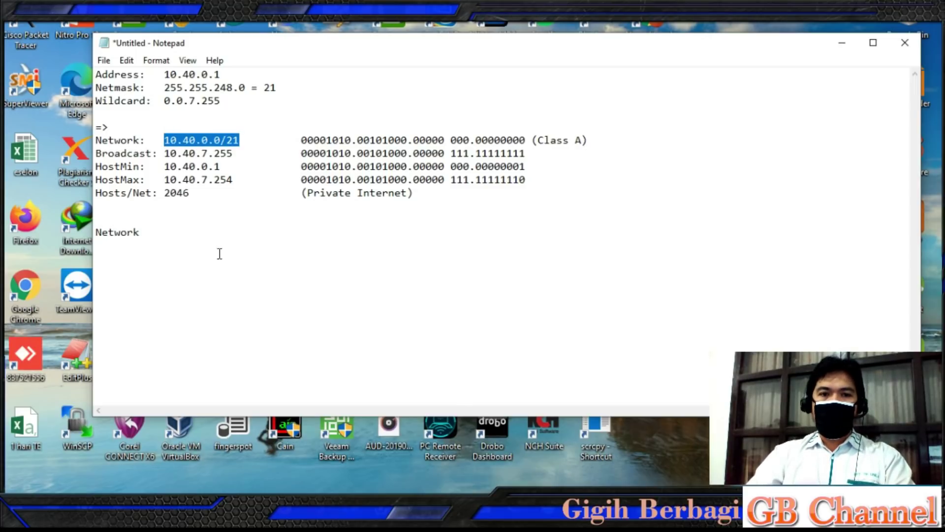
key("ctrl+c")
left_click(207, 238)
key("ctrl+v")
type("-")
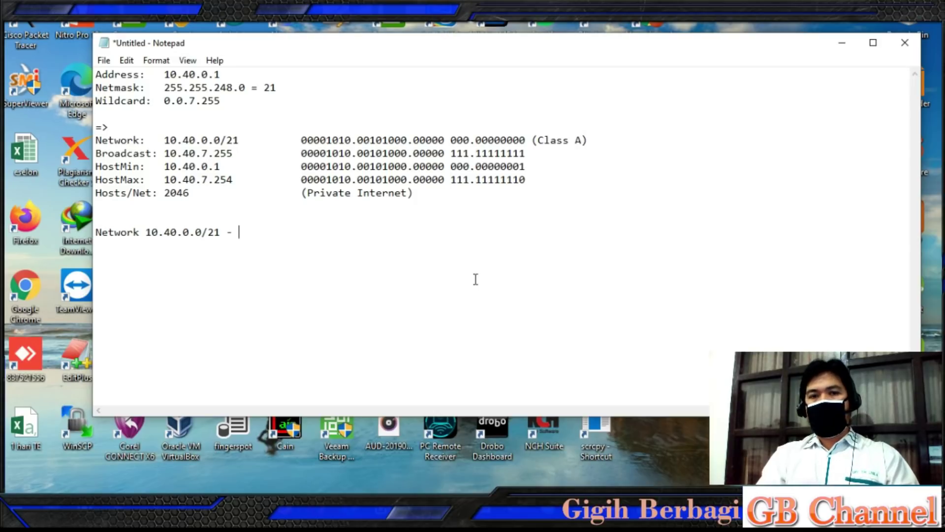
Complete the network line with "bbrp network kelas A (private) - Network Public Unila" and highlight its private and public parts.
type("bbrp netwo")
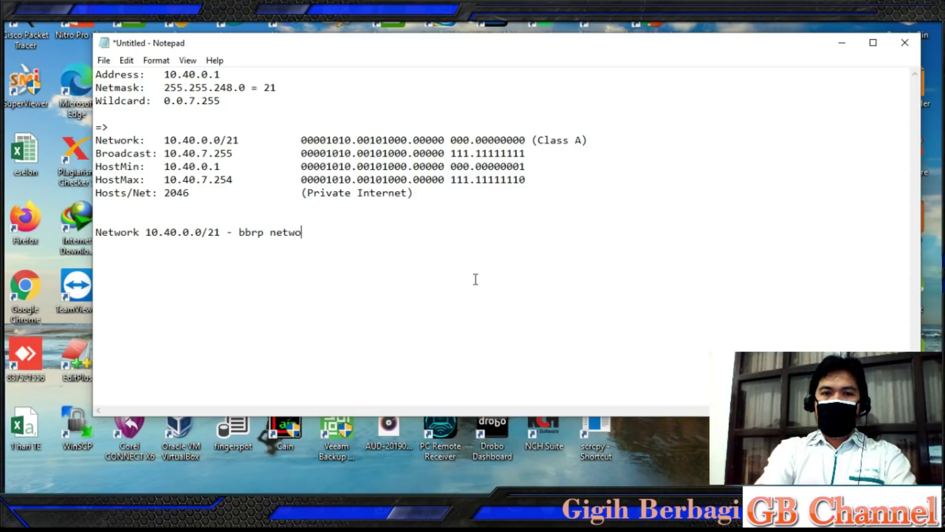
type("r")
key("BackSpace")
key("BackSpace")
type("ork kelas A (private")
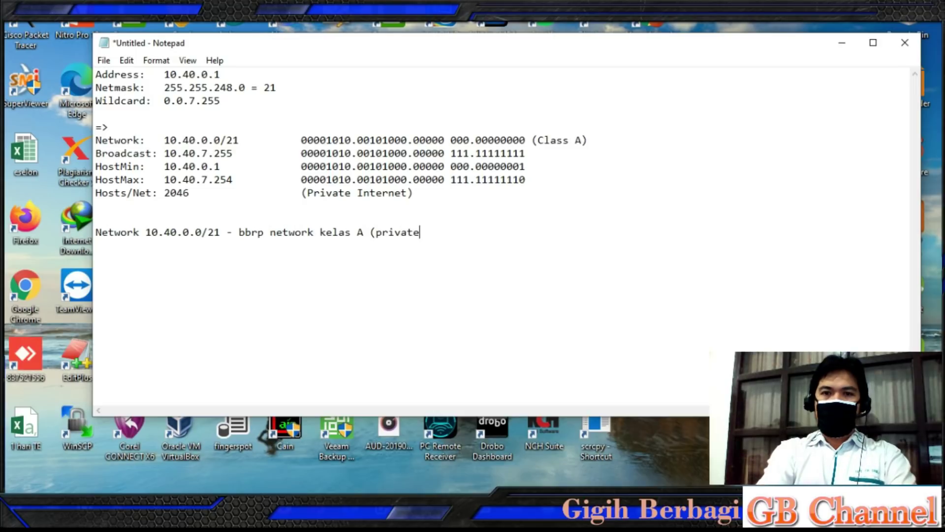
type(")")
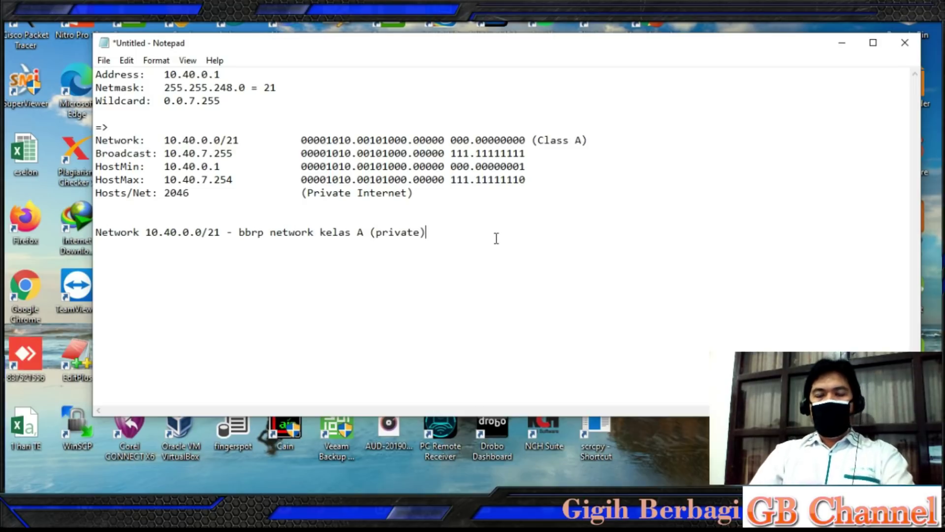
type(" - ")
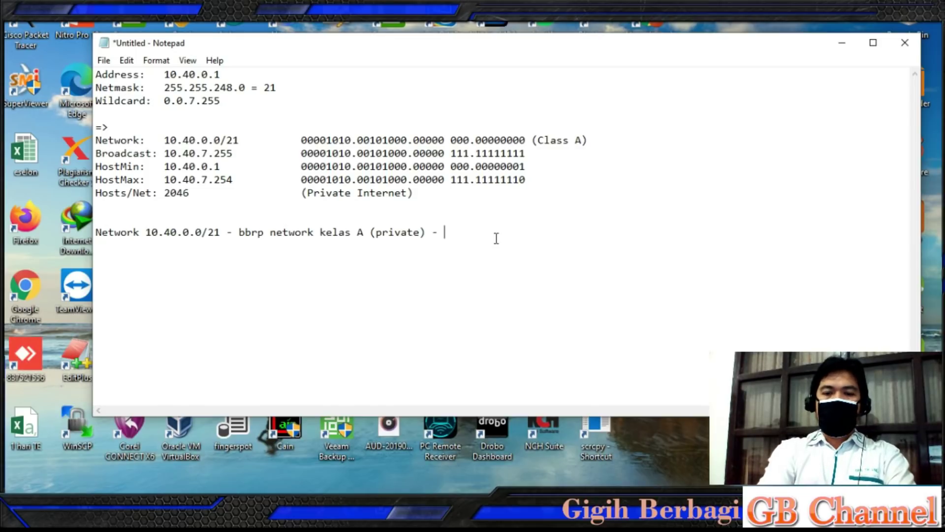
type("Netw")
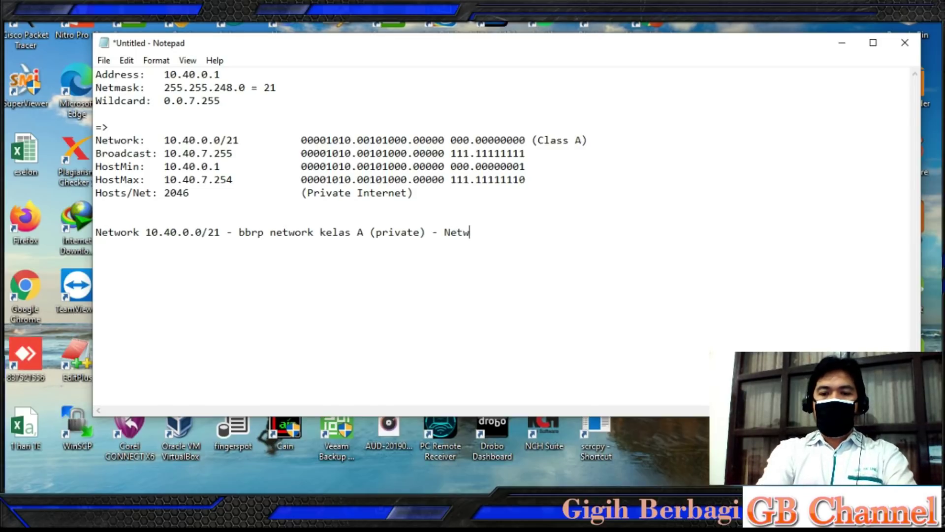
type("ork Public Unila")
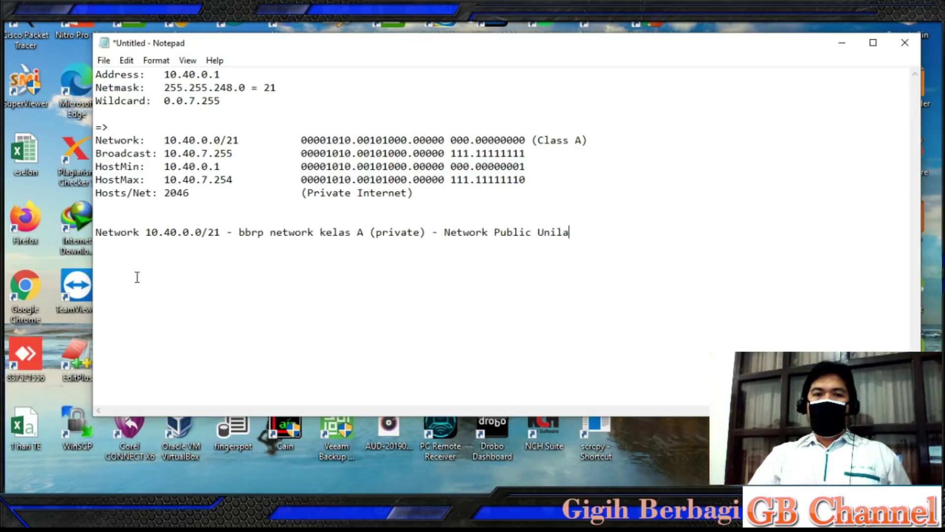
left_click_drag(240, 232, 425, 232)
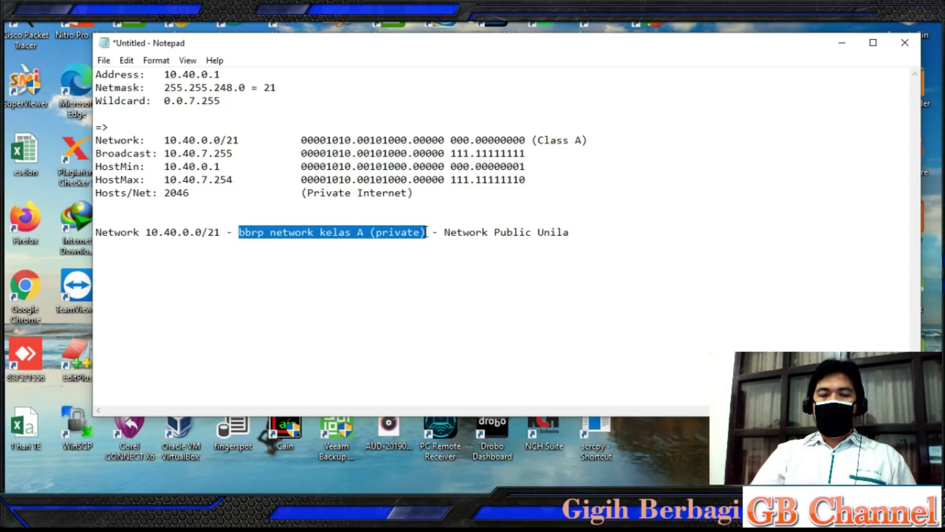
left_click(444, 232)
left_click_drag(446, 233, 573, 231)
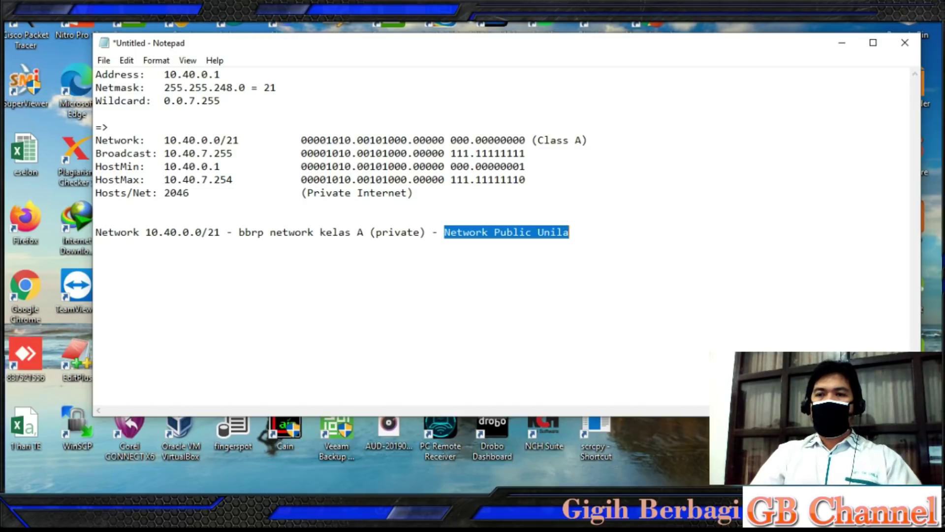
Minimize the notes, switch to the Aruba Mobility Controller page in Chrome, and show the license usage at the Mobility Controller level.
left_click(838, 49)
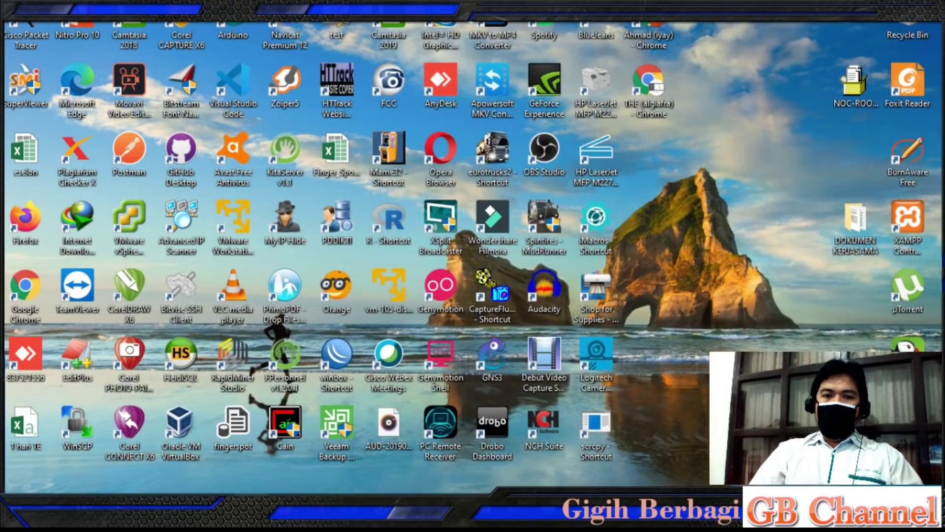
left_click(251, 503)
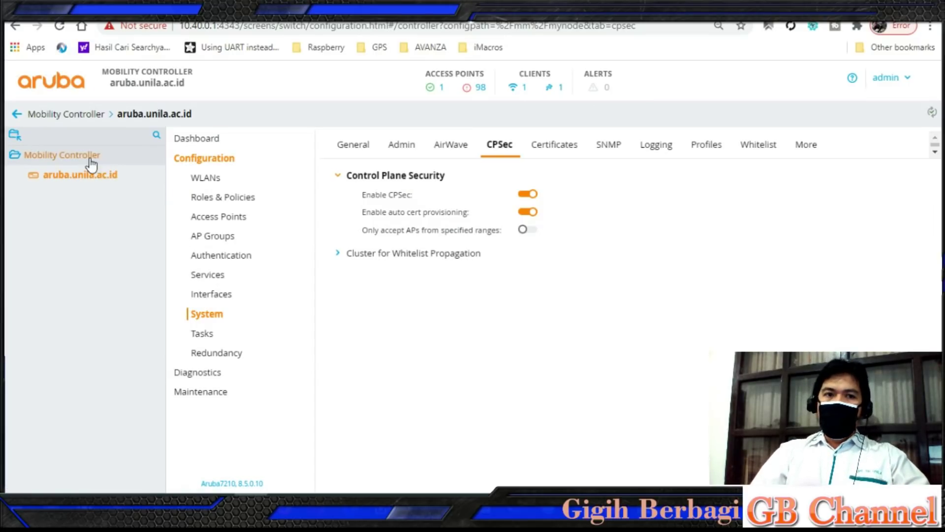
left_click(37, 156)
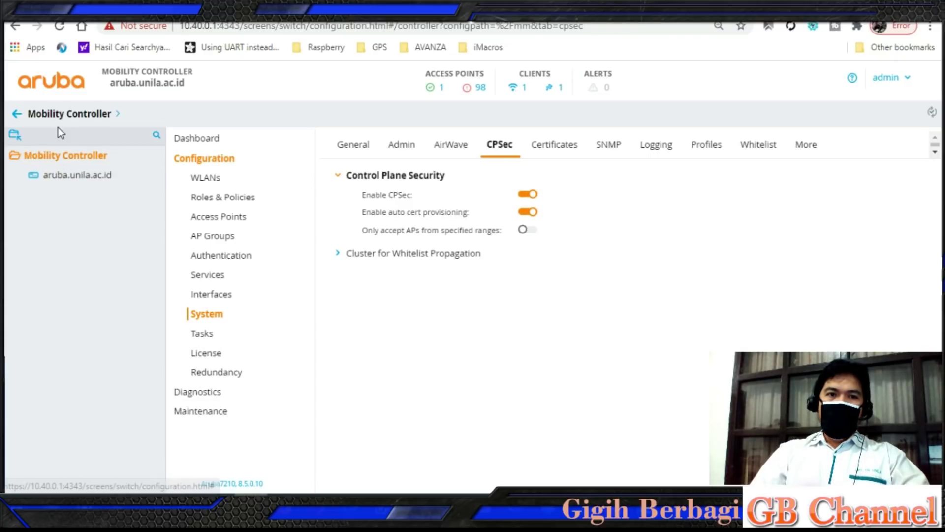
left_click(55, 160)
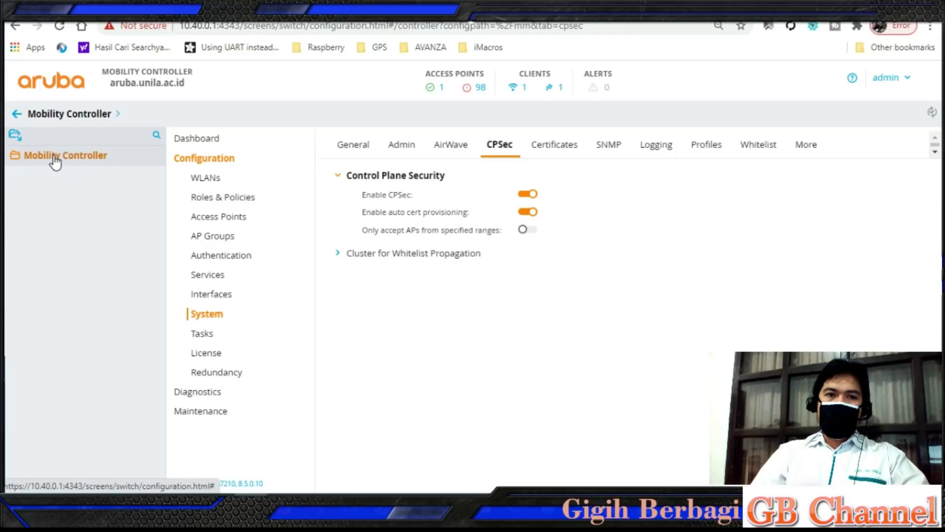
left_click(207, 356)
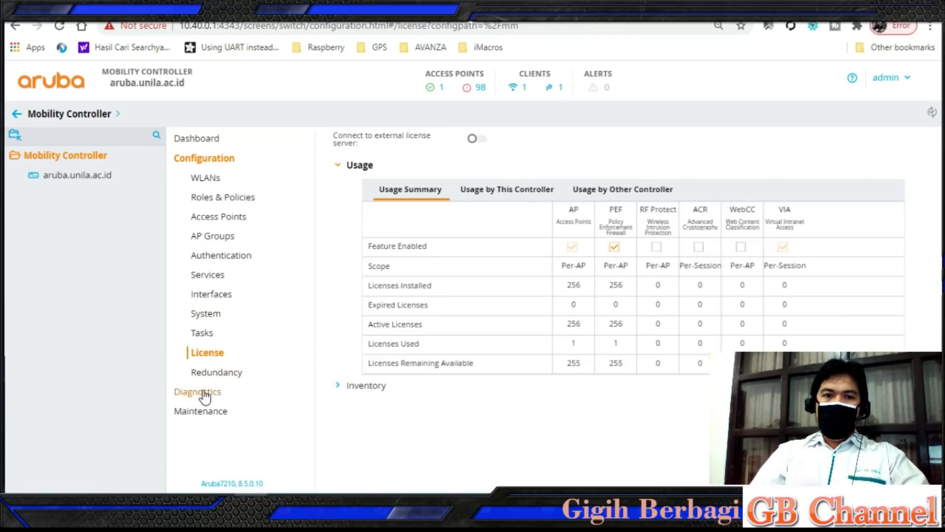
Pass through the redundancy settings to software management under maintenance, and highlight the software versions of Partition 1 and Partition 0.
left_click(213, 377)
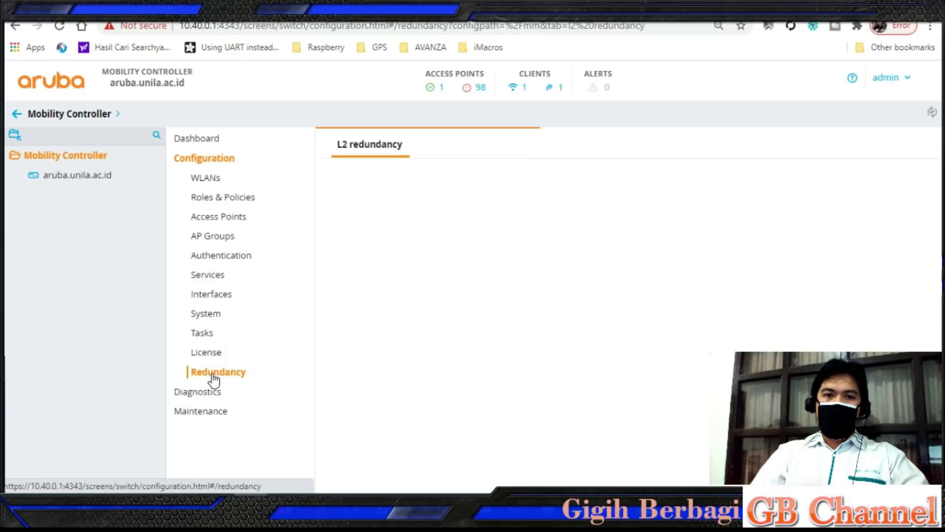
left_click(209, 411)
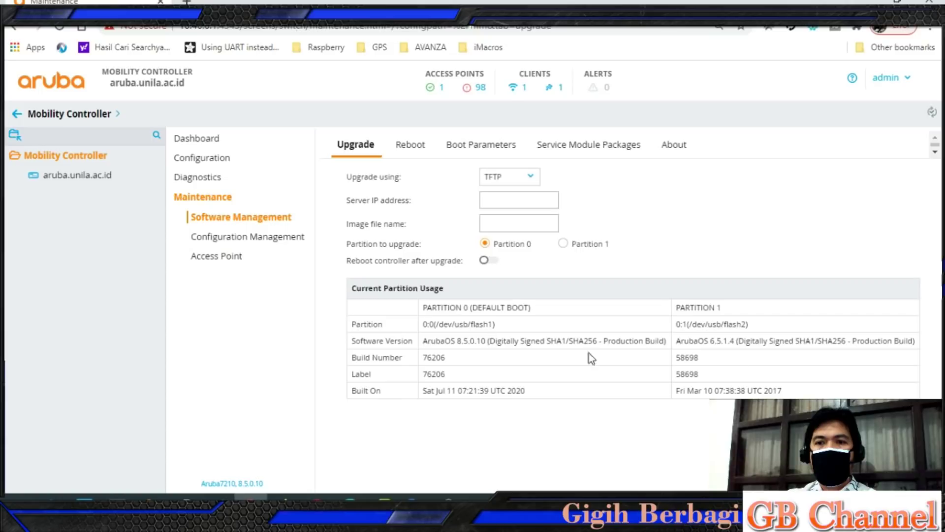
triple_click(716, 341)
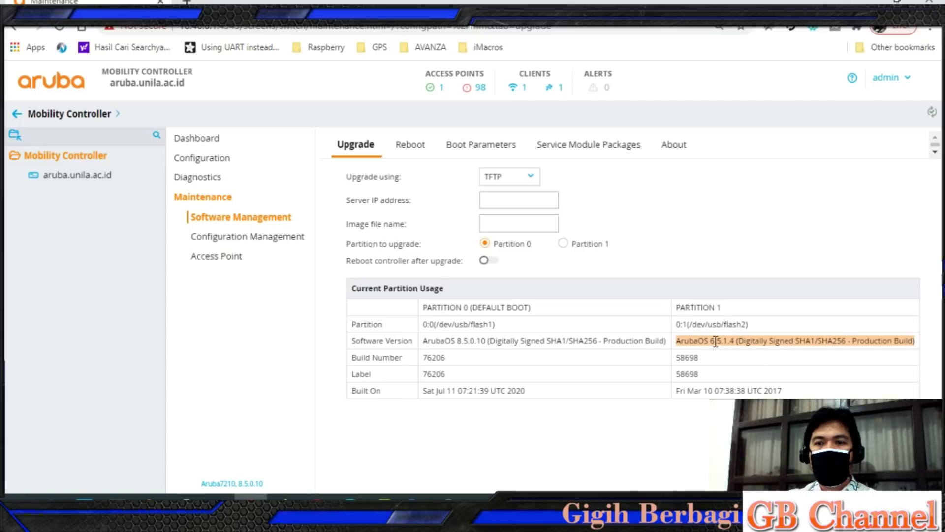
double_click(531, 344)
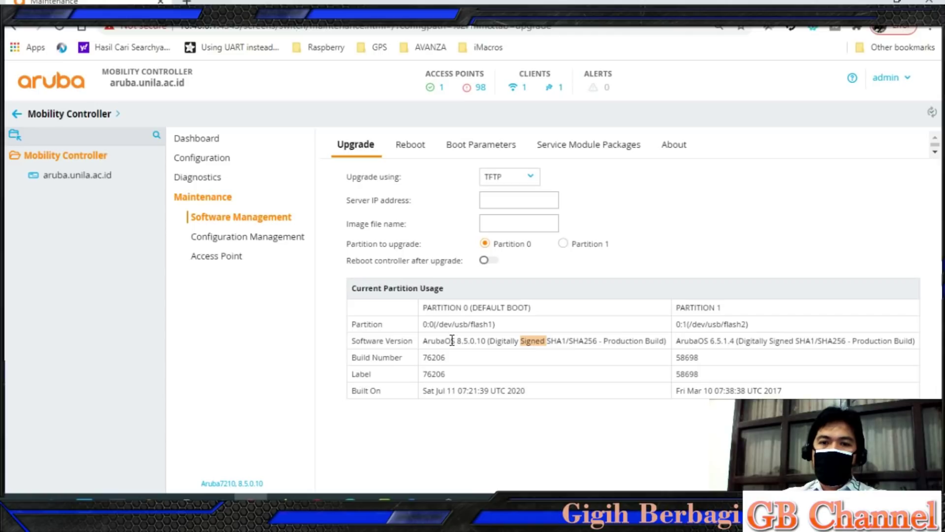
left_click_drag(450, 341, 502, 350)
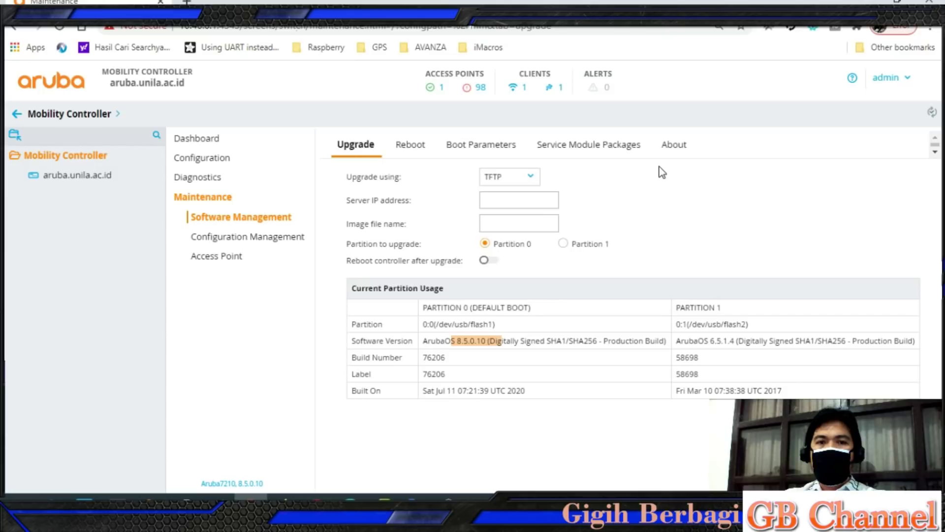
Show the CPSec system settings of the aruba.unila.ac.id controller, and switch auto cert provisioning off and back on.
left_click(92, 181)
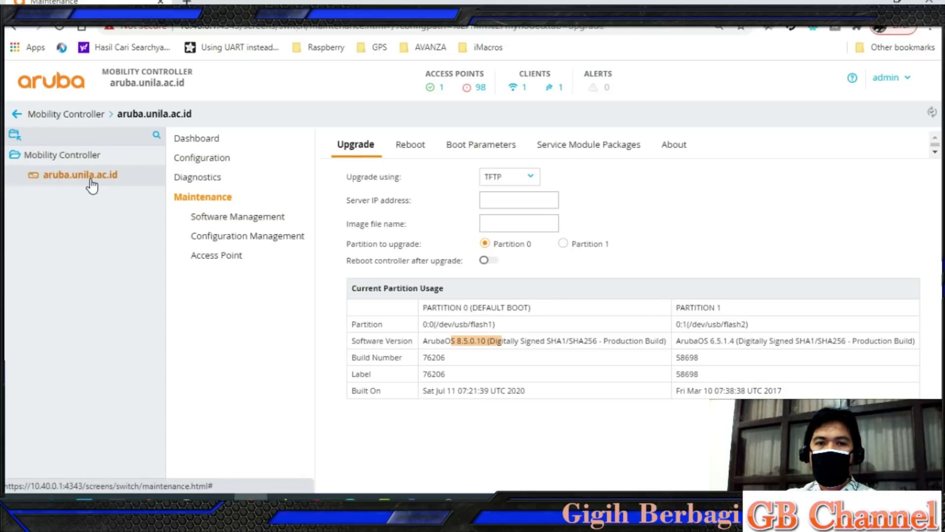
left_click(205, 162)
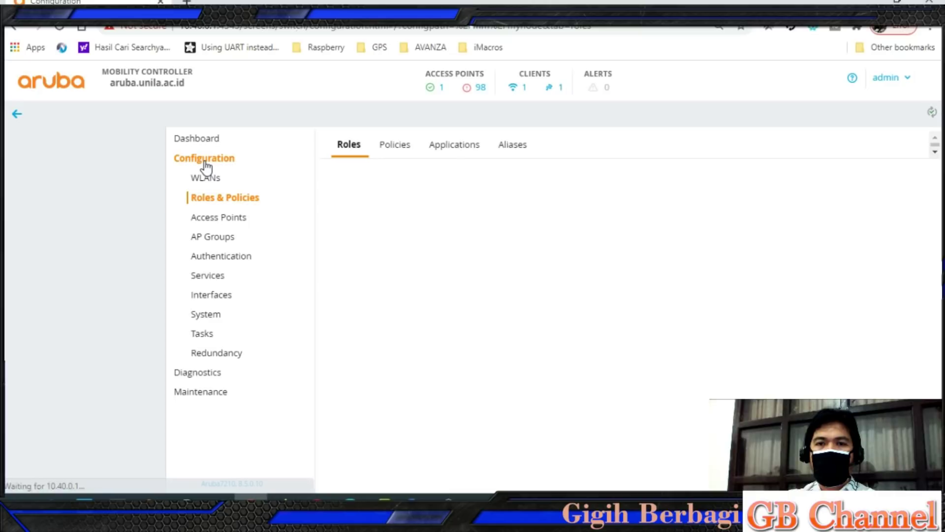
left_click(229, 256)
left_click(213, 319)
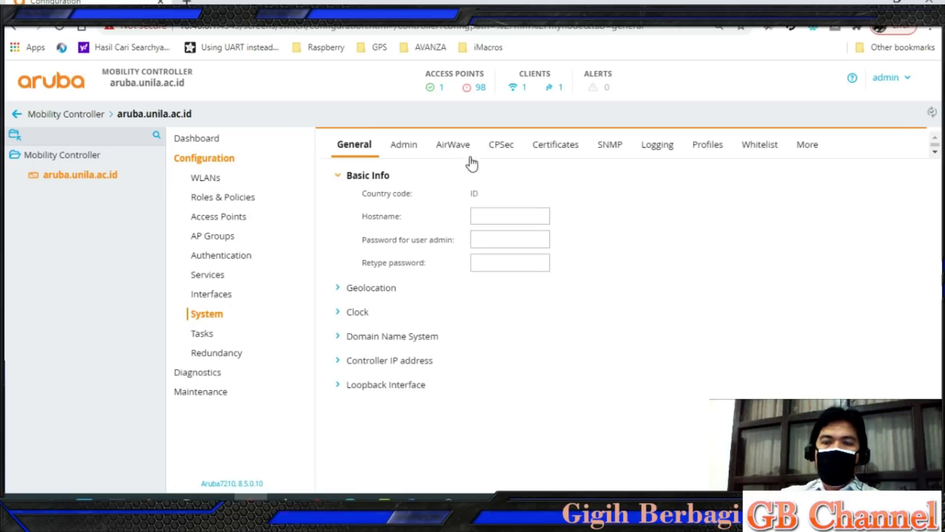
left_click(503, 148)
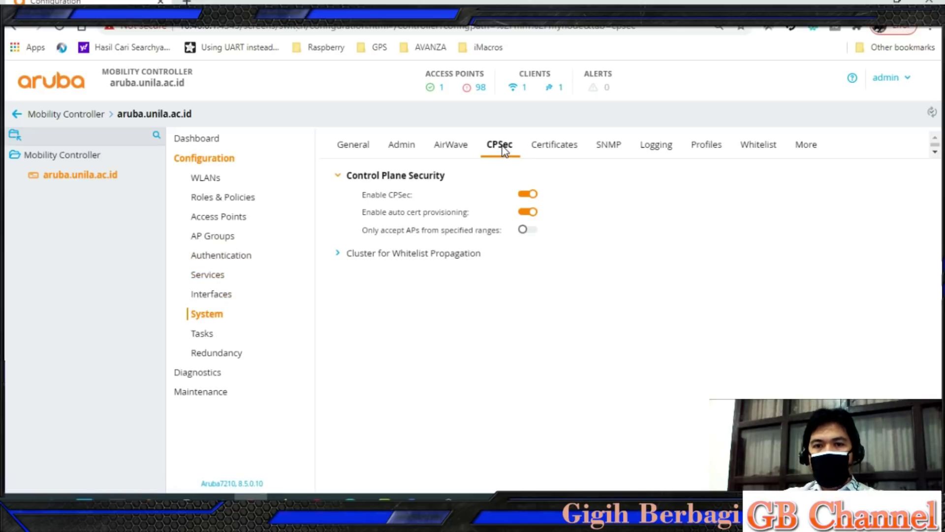
left_click(525, 213)
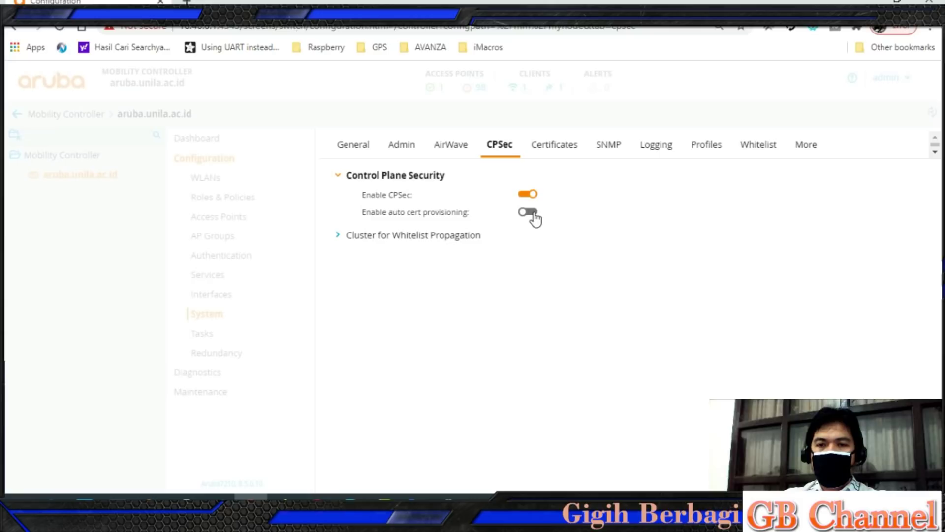
left_click(533, 217)
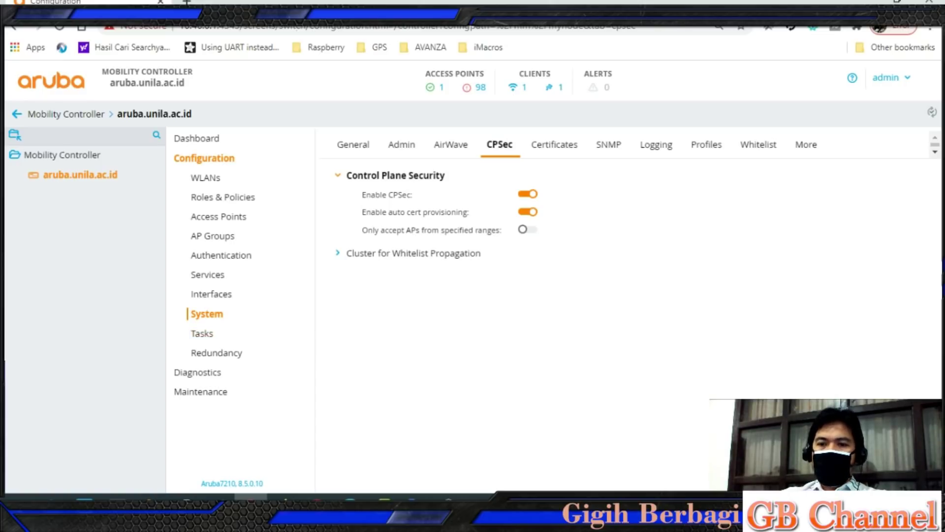
Switch to the Notepad notes, highlight the address, netmask and wildcard lines, and minimize the notes again.
key("alt+Tab")
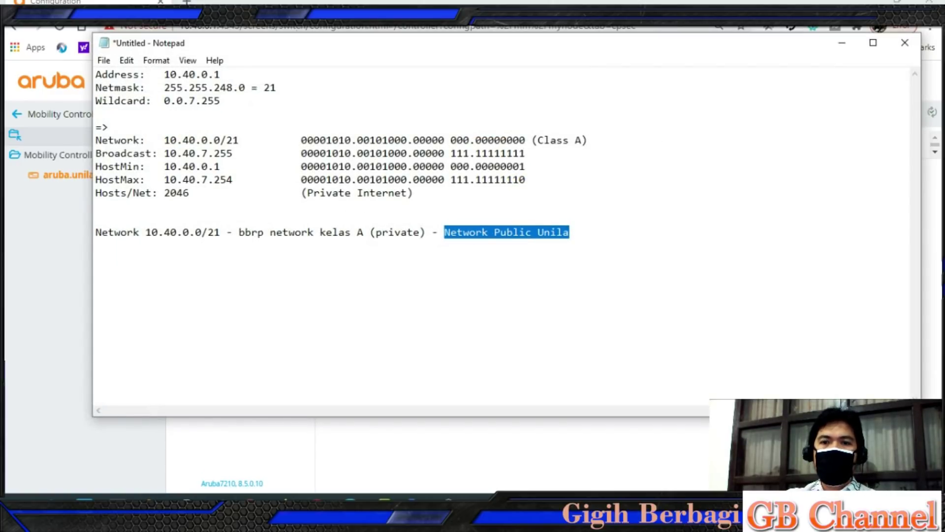
left_click_drag(246, 99, 93, 76)
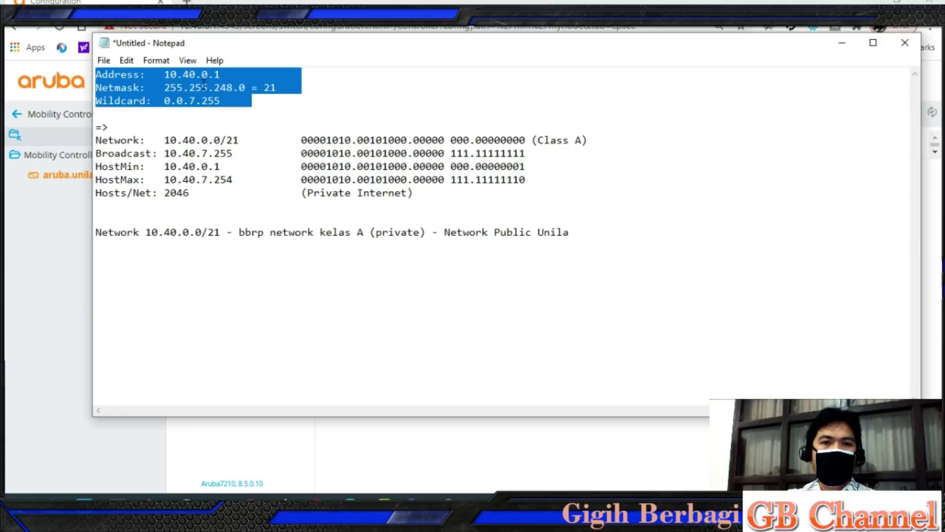
left_click(240, 100)
left_click_drag(270, 100, 94, 75)
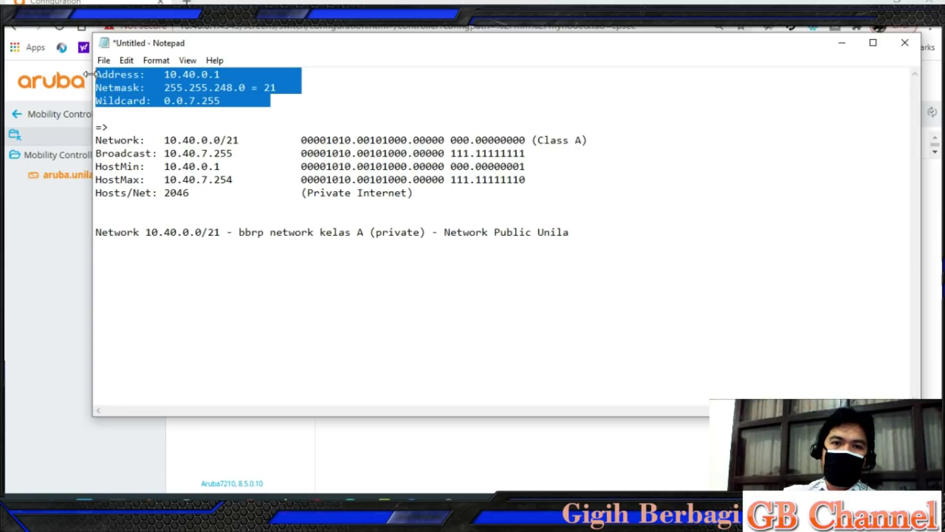
left_click(841, 42)
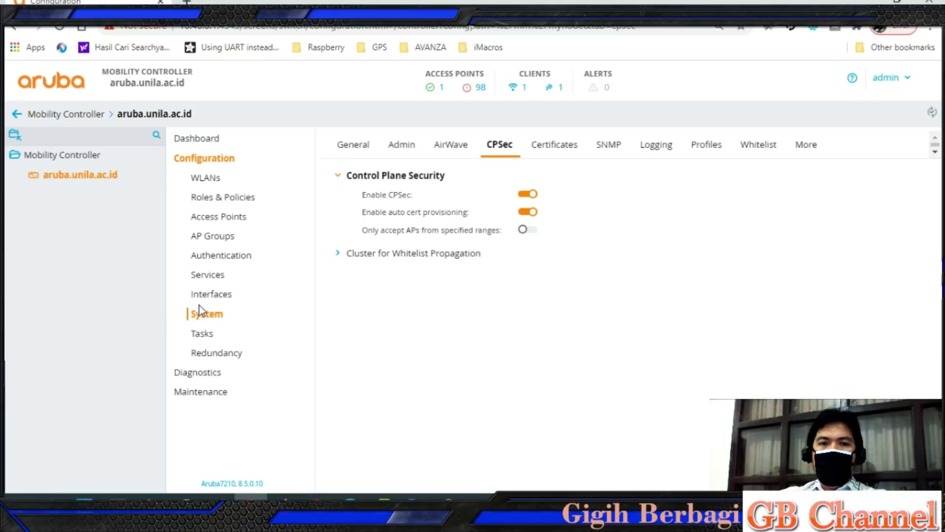
Review the interface port list of aruba.unila.ac.id, from GE-0/0/0 through GE-0/0/5.
left_click(211, 297)
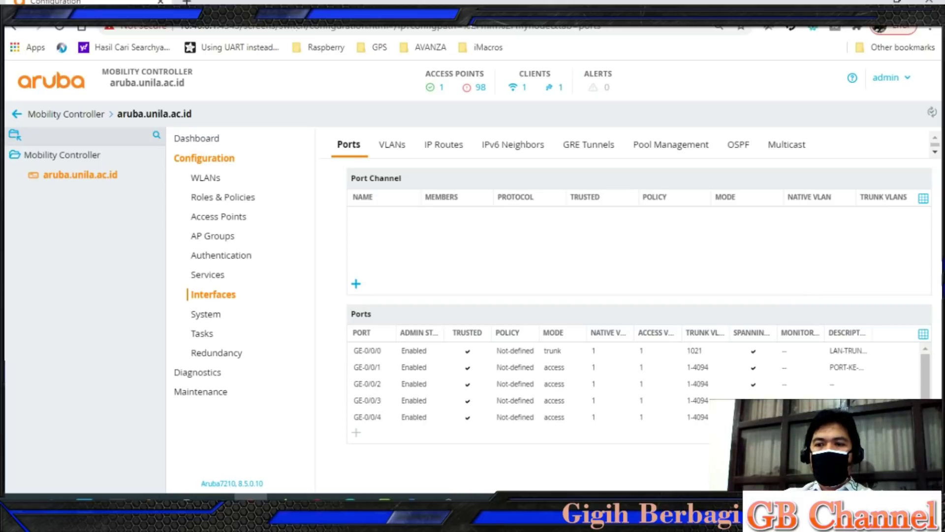
scroll(635, 384, "down", 1)
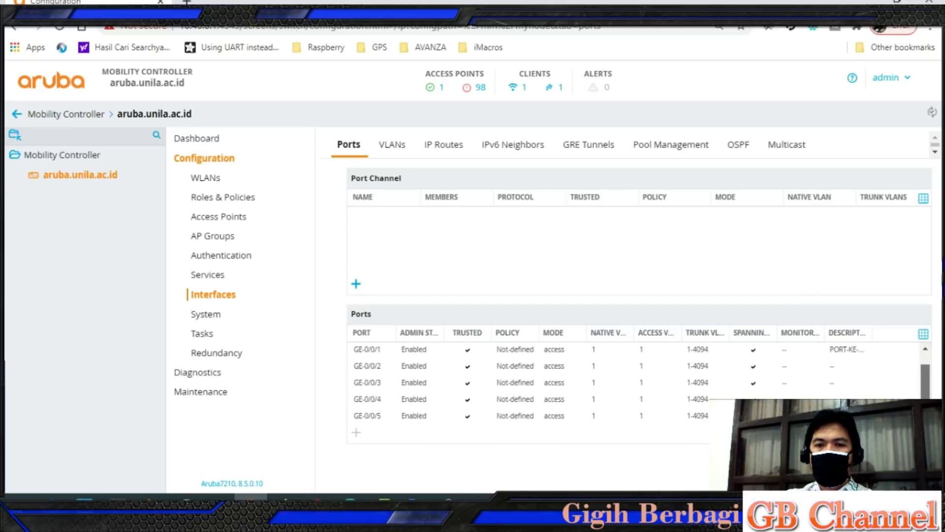
scroll(634, 384, "up", 1)
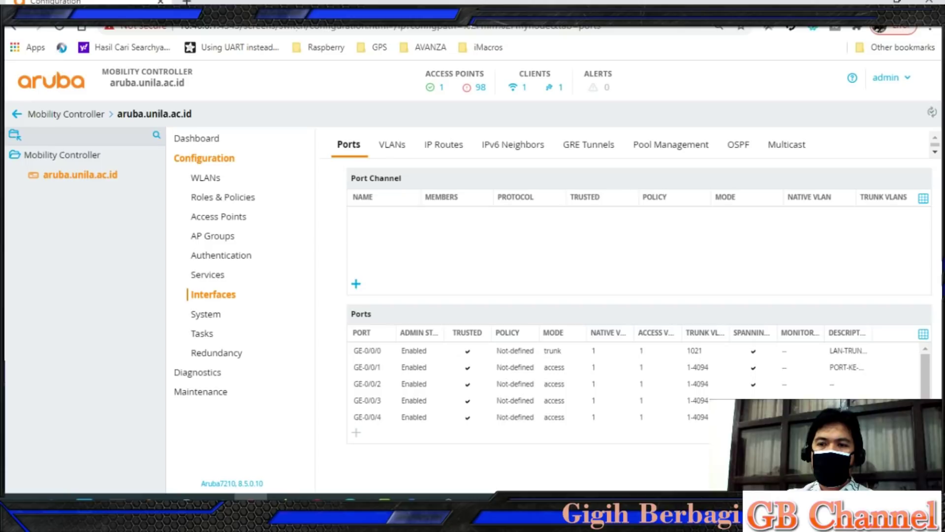
scroll(924, 376, "down", 1)
scroll(924, 376, "up", 1)
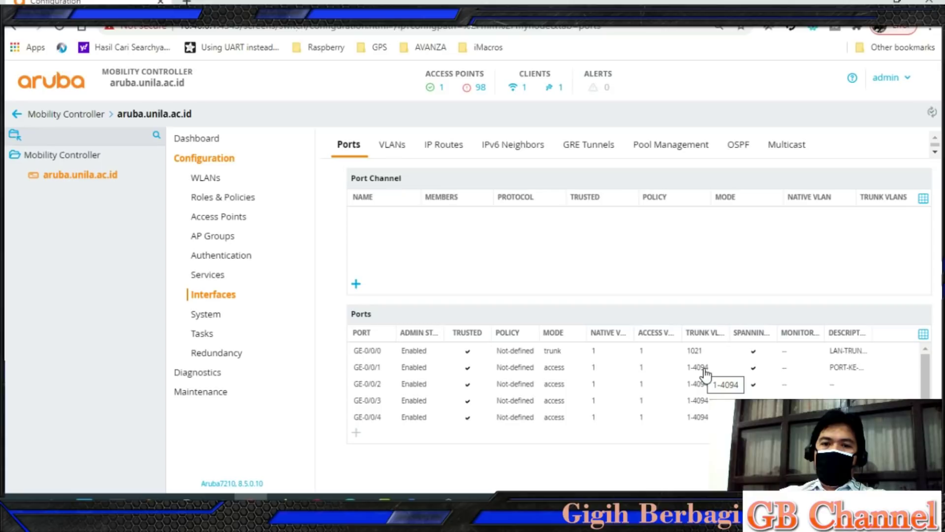
Inspect VLAN ID 1021 of IP-LAN-CONTROLER-1021 and its available and selected member ports, leaving the port selection without saving.
left_click(400, 150)
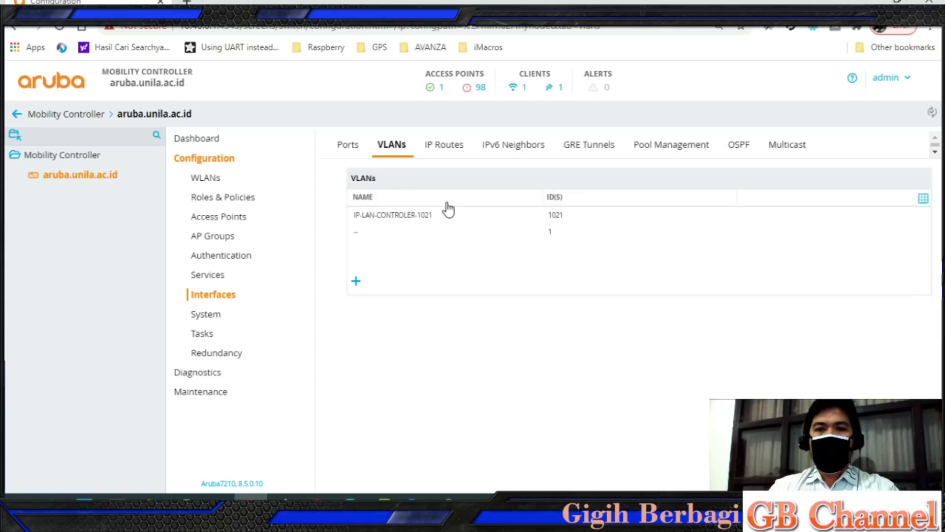
left_click(418, 220)
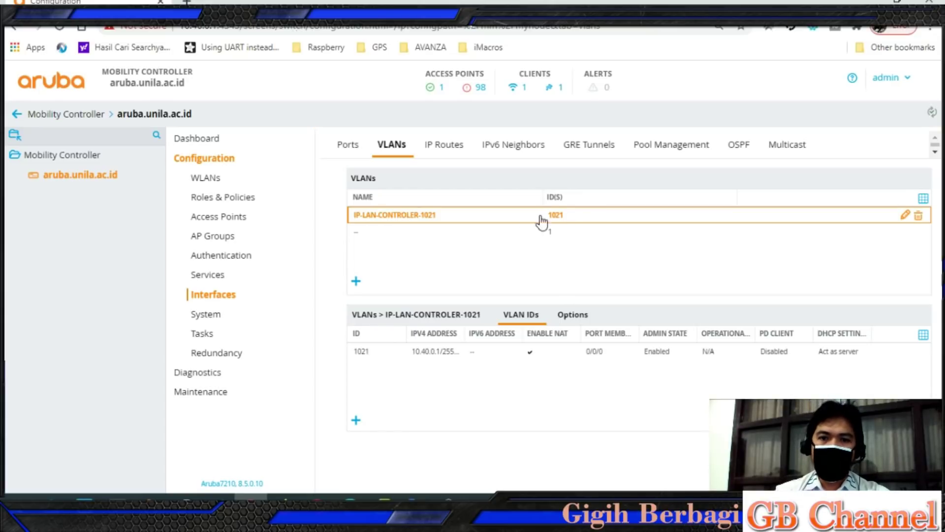
left_click(364, 350)
left_click_drag(936, 267, 944, 289)
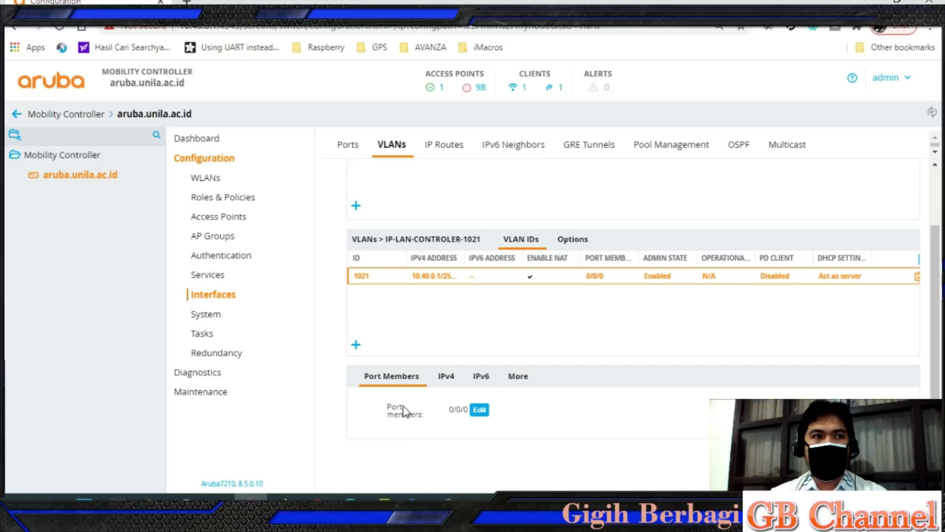
left_click(480, 410)
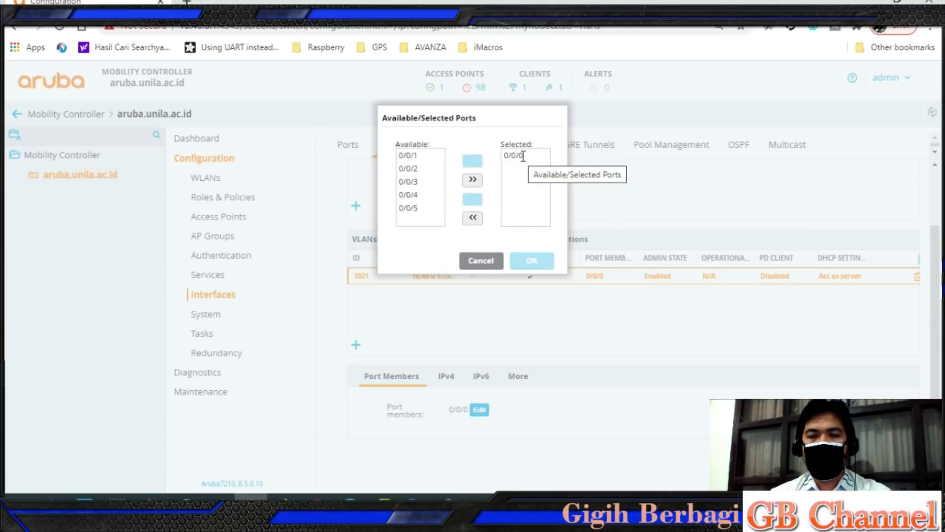
left_click(488, 266)
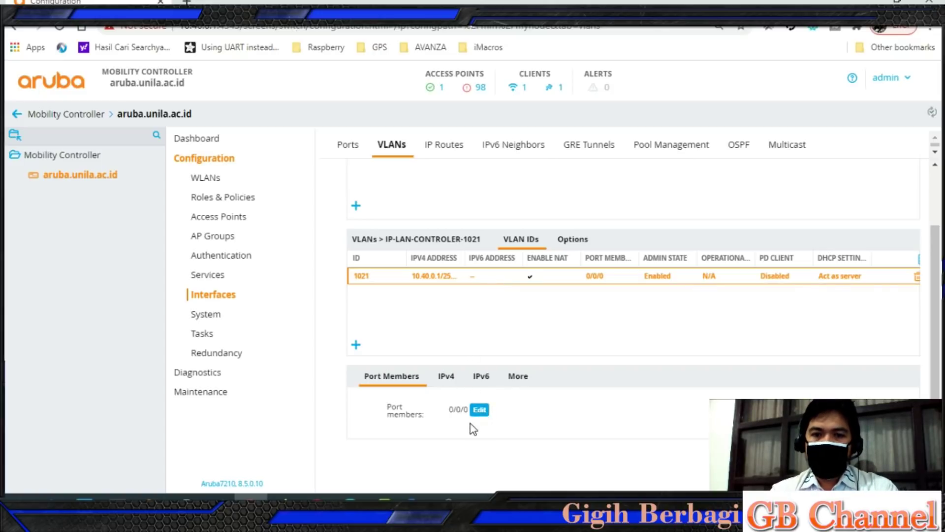
Show the IPv4 address assignment settings of VLAN 1021, including its DHCP and DNS fields.
left_click(450, 382)
scroll(939, 261, "down", 2)
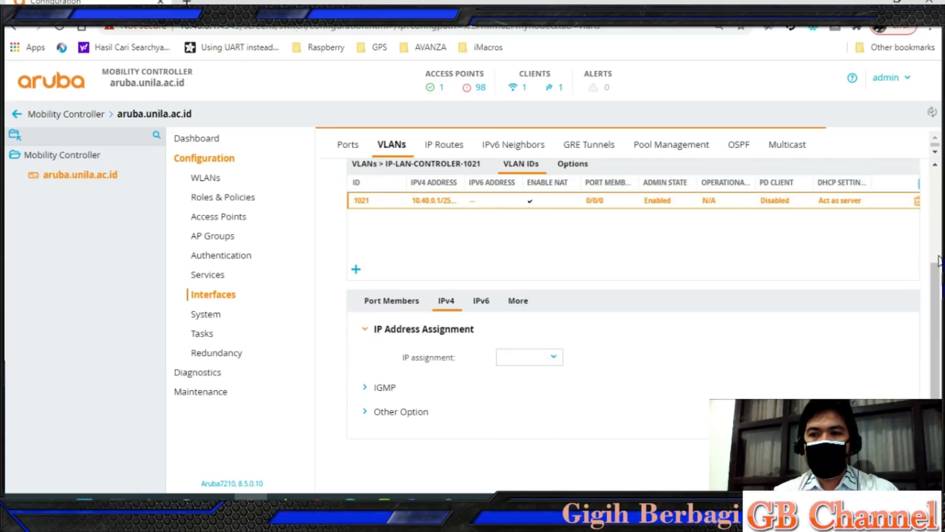
left_click_drag(936, 284, 939, 306)
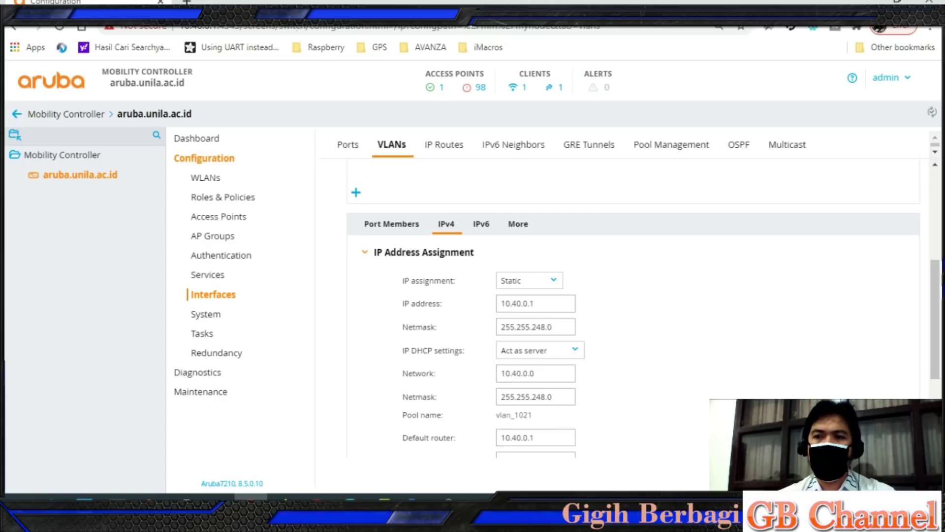
left_click_drag(940, 312, 940, 328)
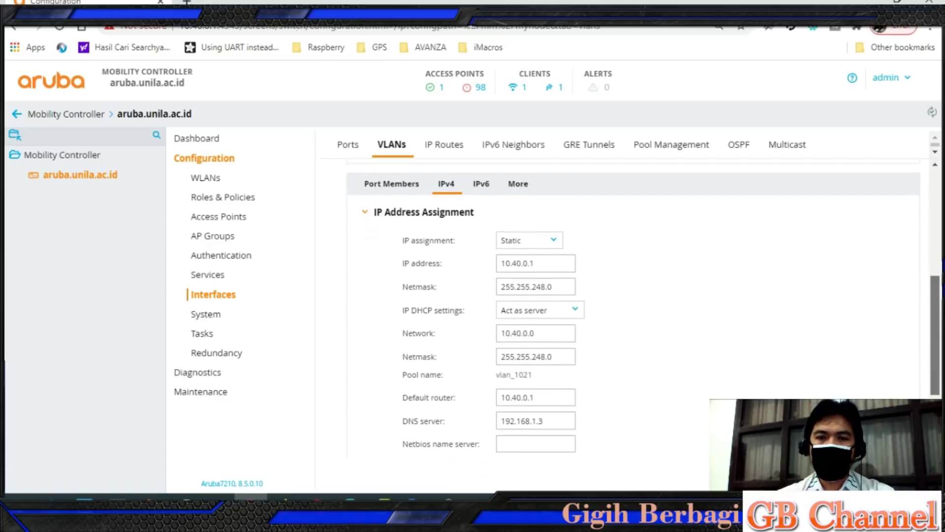
Highlight the IP address, DHCP network, DHCP netmask and default router values of VLAN 1021.
left_click_drag(544, 266, 497, 262)
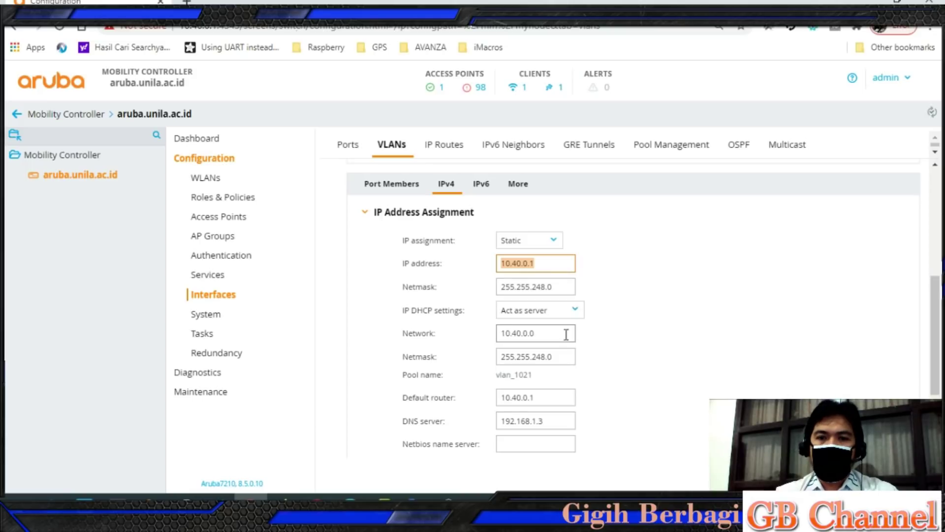
left_click_drag(546, 334, 499, 333)
left_click_drag(556, 356, 508, 357)
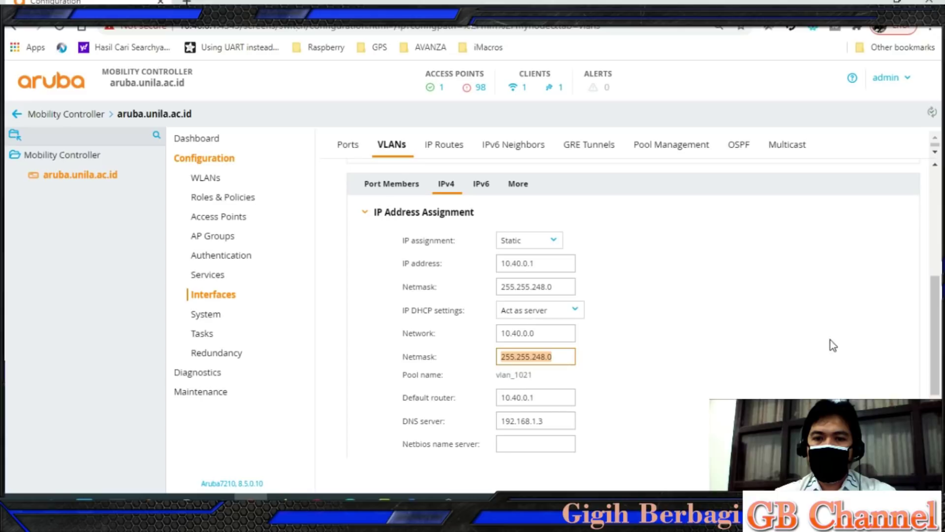
scroll(932, 353, "down", 2)
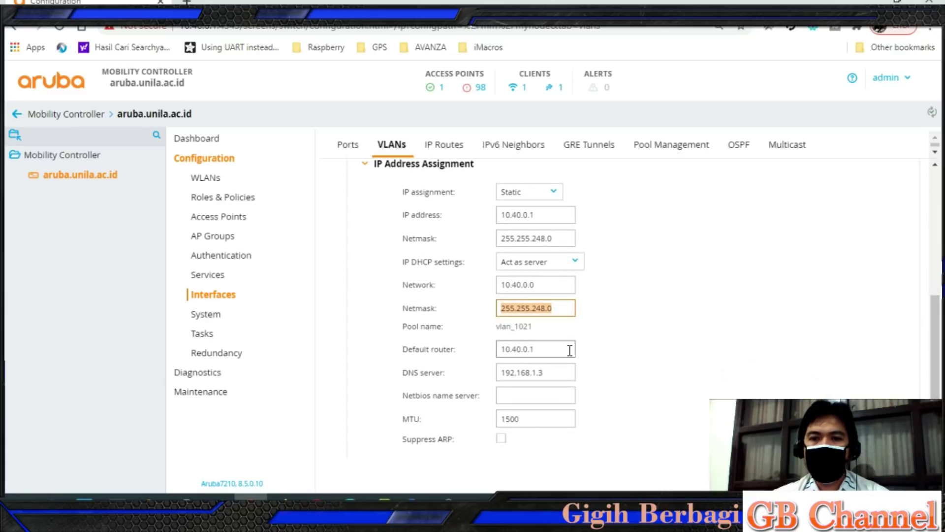
left_click_drag(563, 350, 501, 354)
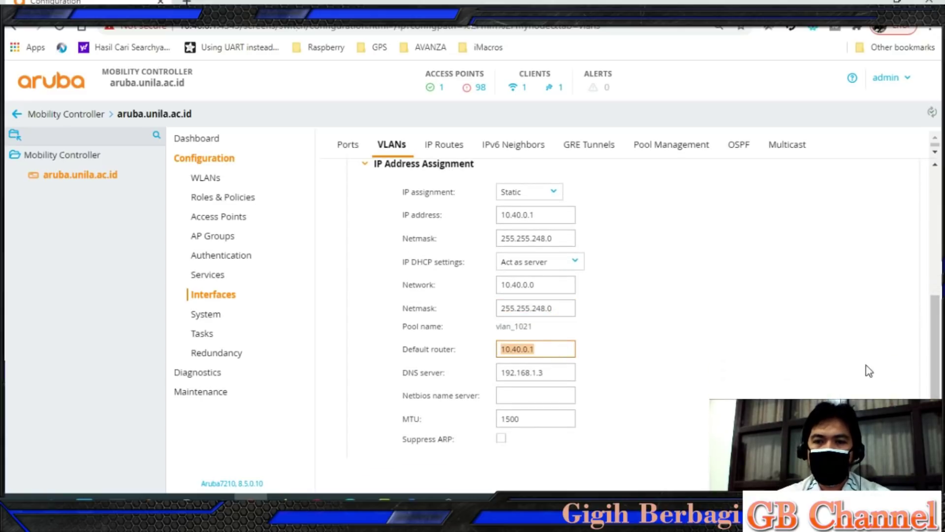
left_click_drag(936, 355, 937, 352)
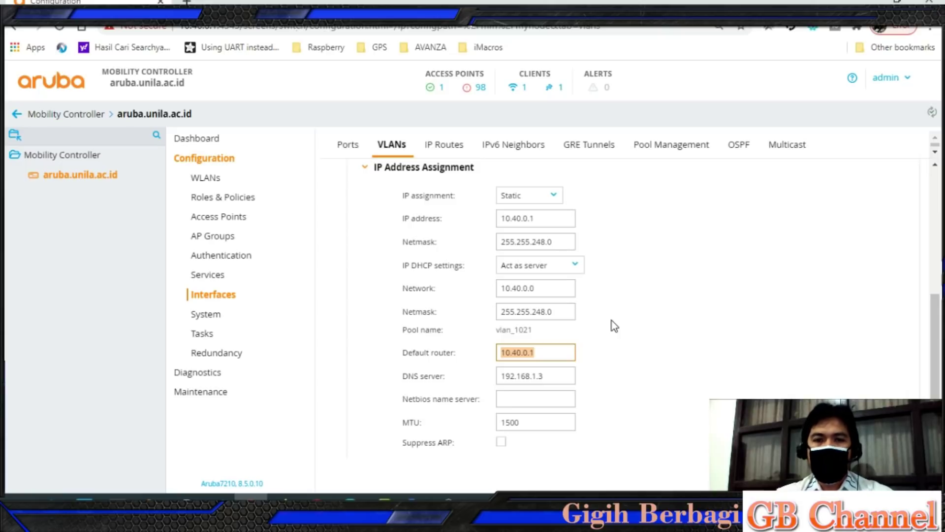
Check the IP DHCP options for VLAN 1021, keep "Act as server", and show the remaining IPv4 sections.
left_click(574, 266)
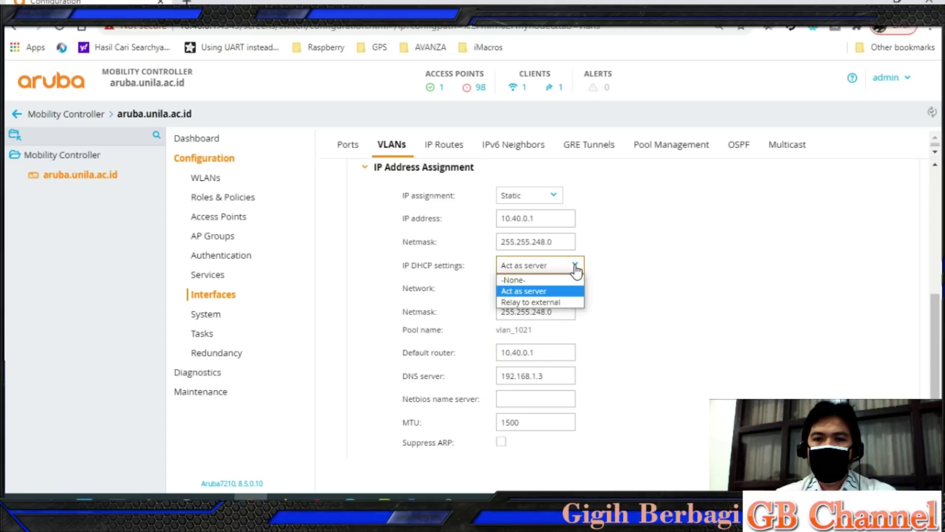
left_click(558, 293)
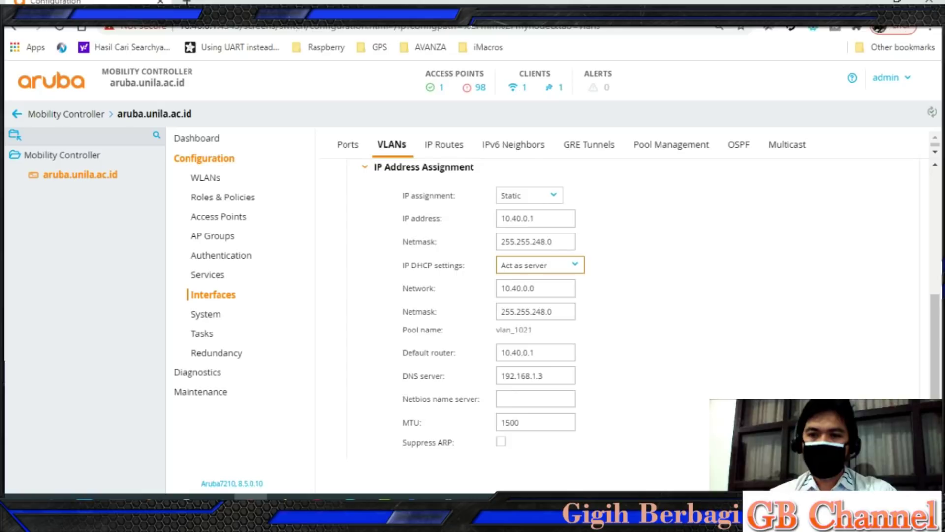
scroll(604, 332, "down", 2)
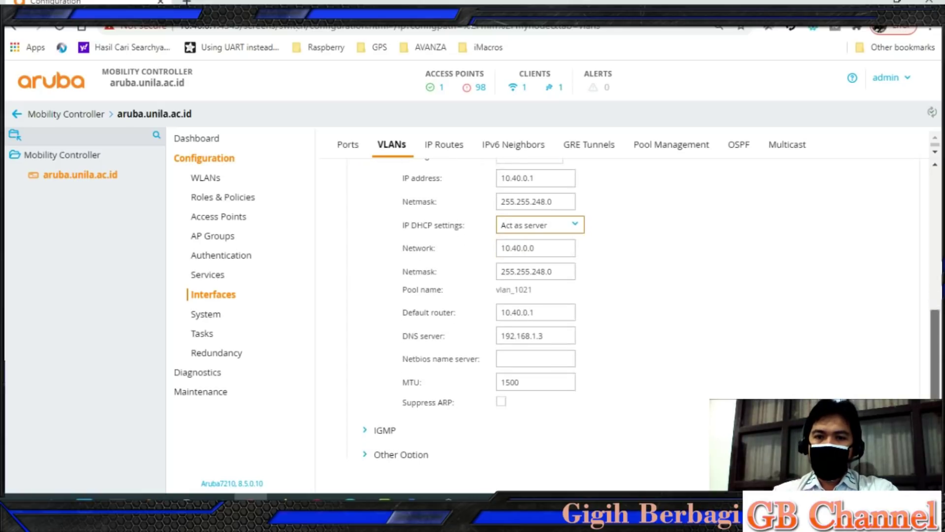
Highlight the default router and DNS server values in VLAN 1021's IPv4 address assignment.
double_click(532, 297)
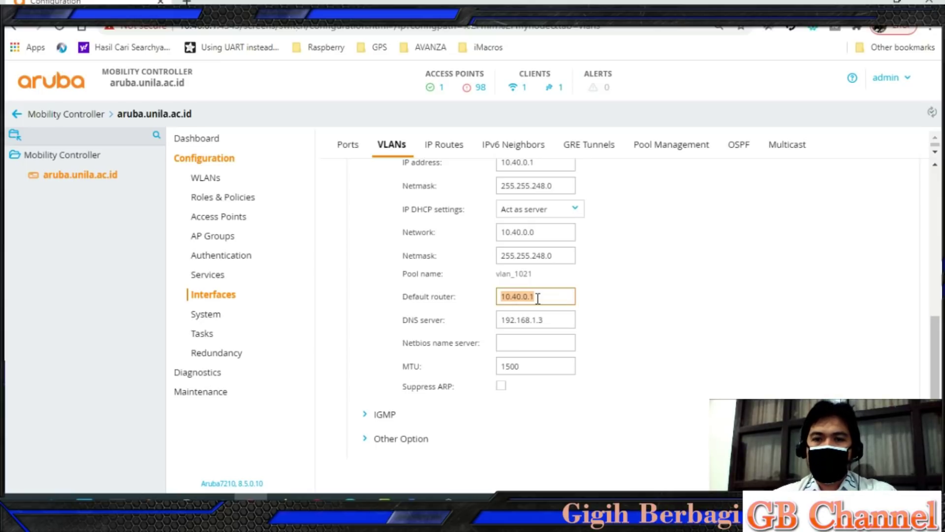
left_click_drag(556, 323, 498, 320)
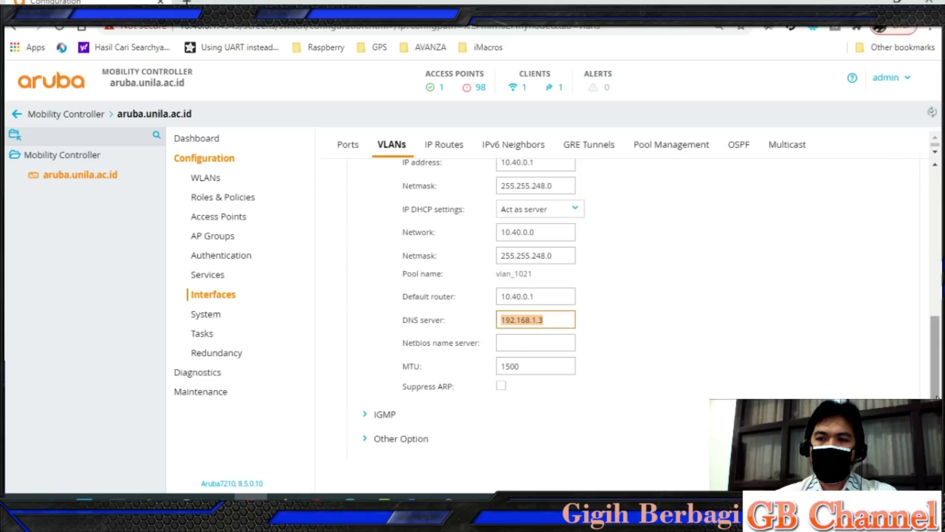
scroll(893, 397, "down", 1)
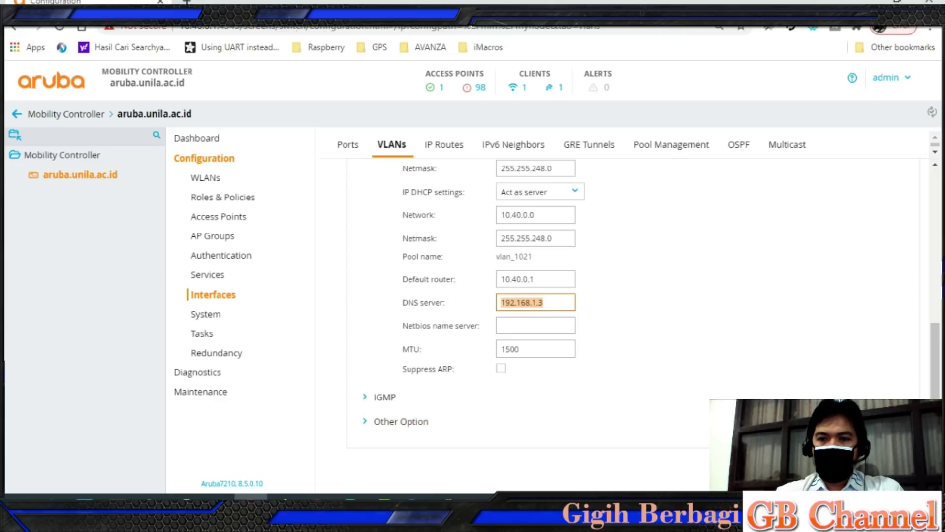
Review VLAN 1021's IGMP setting and the Other Option section with its NAT, inter-VLAN routing and BCMC optimization settings.
left_click(369, 402)
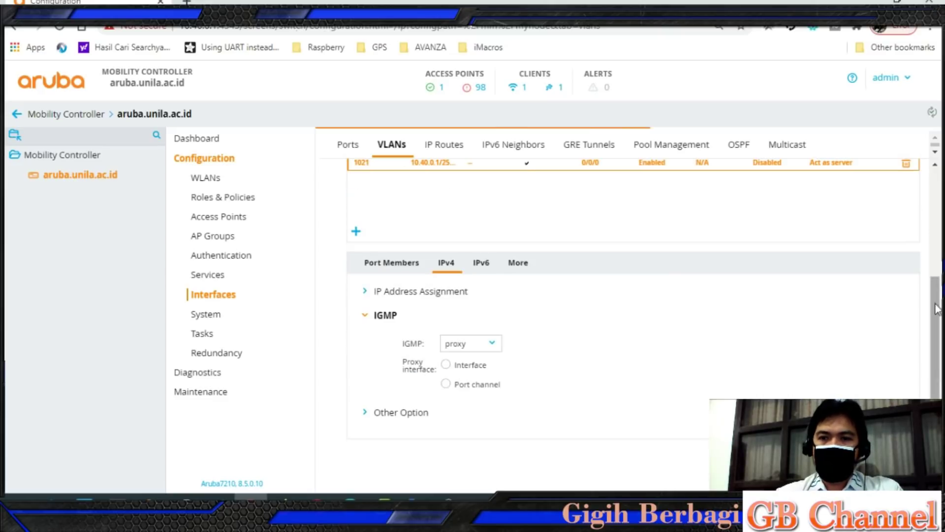
scroll(938, 308, "up", 2)
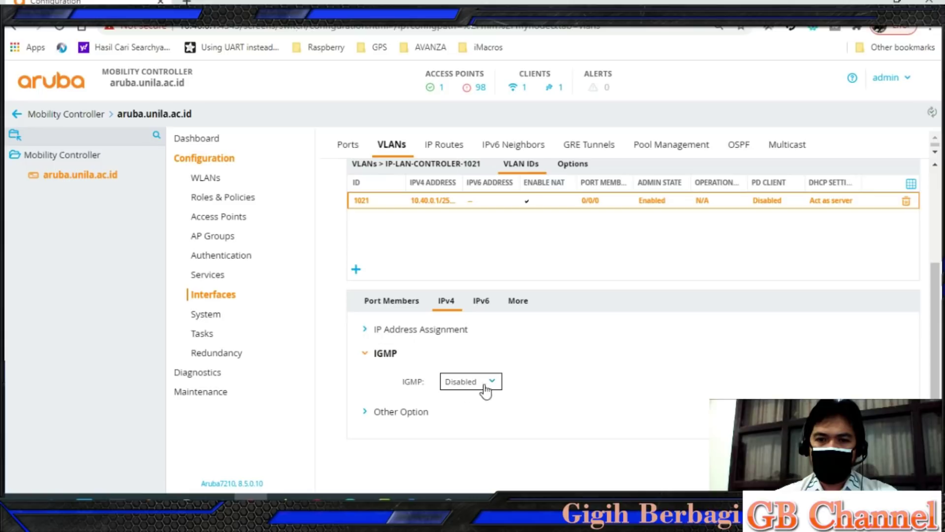
left_click(369, 414)
scroll(369, 419, "down", 4)
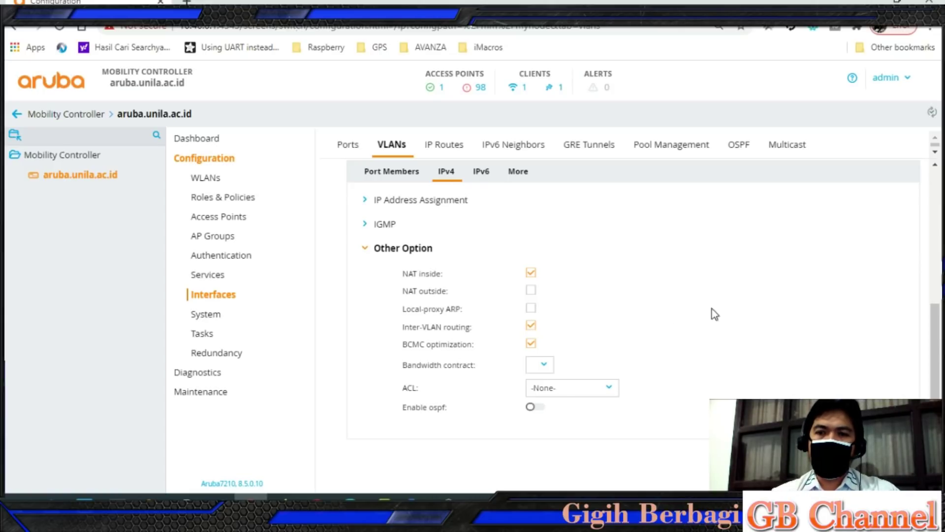
scroll(928, 323, "up", 4)
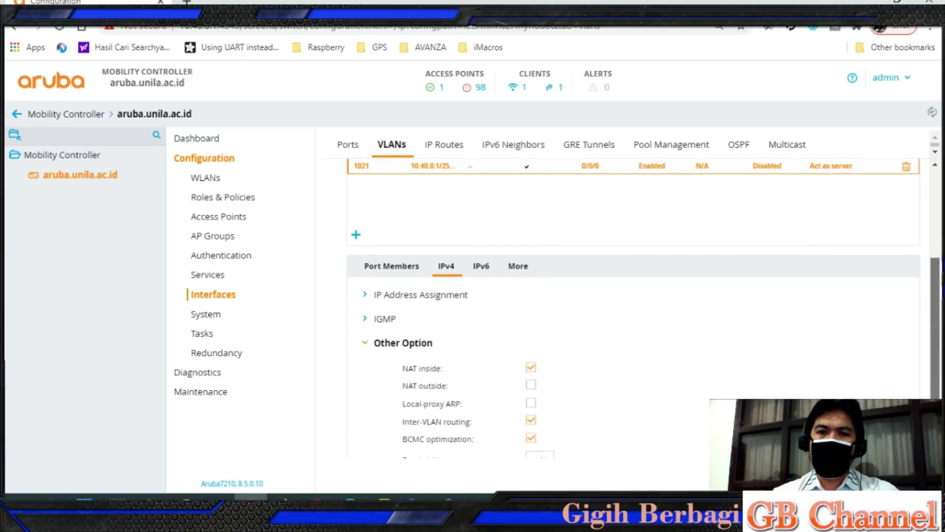
scroll(632, 308, "down", 2)
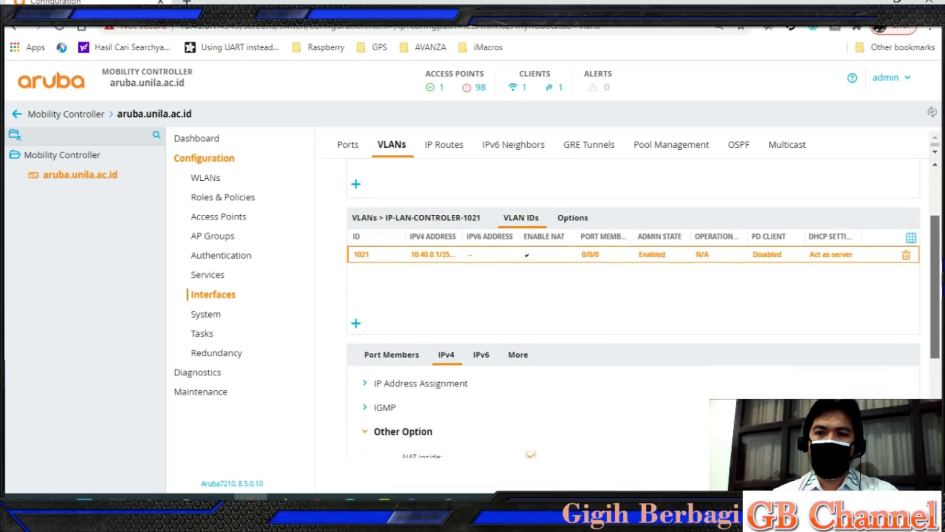
scroll(632, 309, "down", 3)
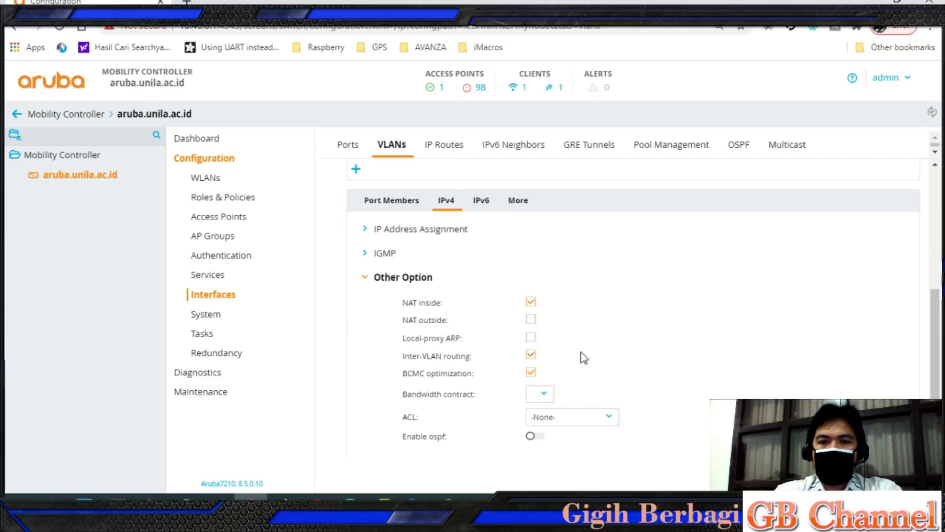
scroll(930, 367, "down", 1)
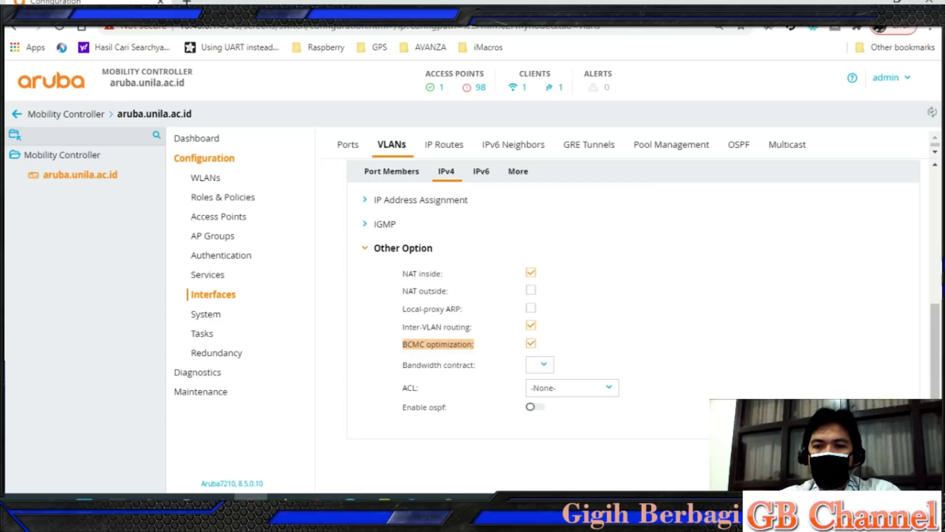
Switch to Notepad to consult the 10.40.0.0/21 subnet plan, then return to the controller's VLAN configuration.
left_click(709, 507)
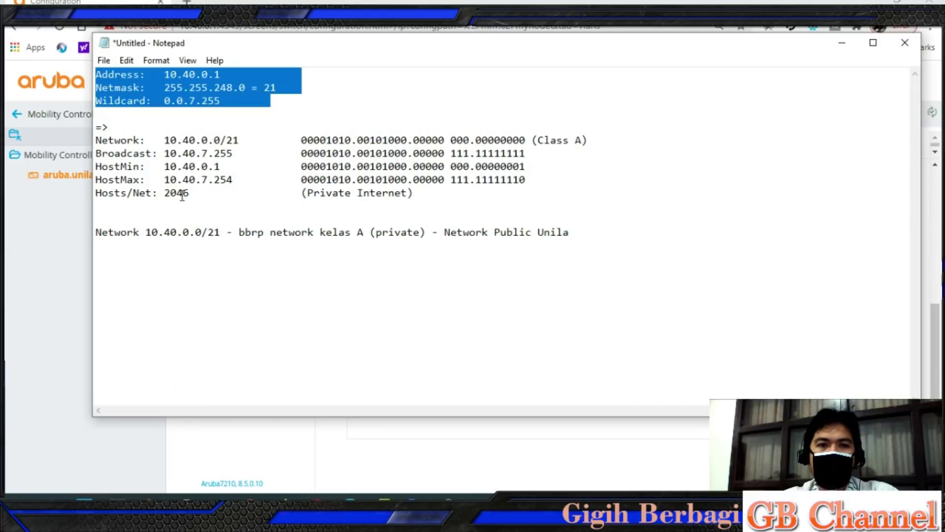
left_click(182, 194)
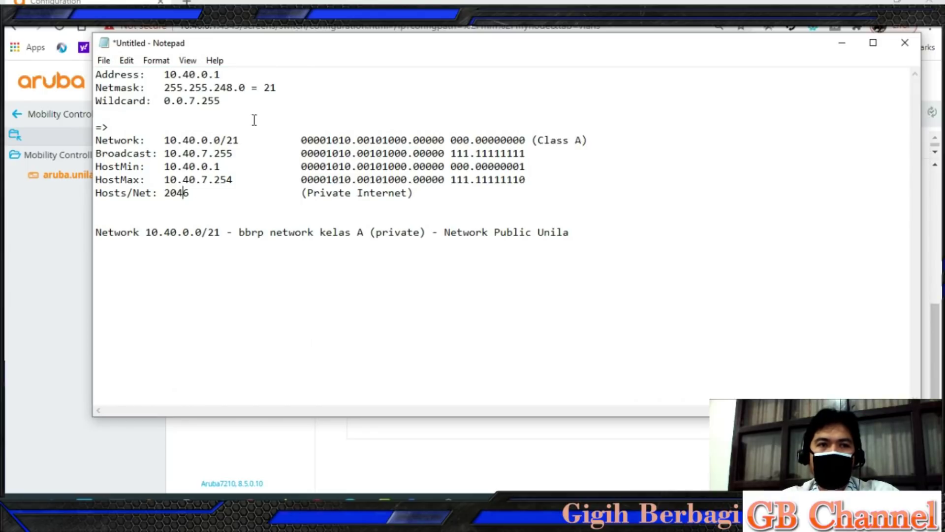
left_click(840, 43)
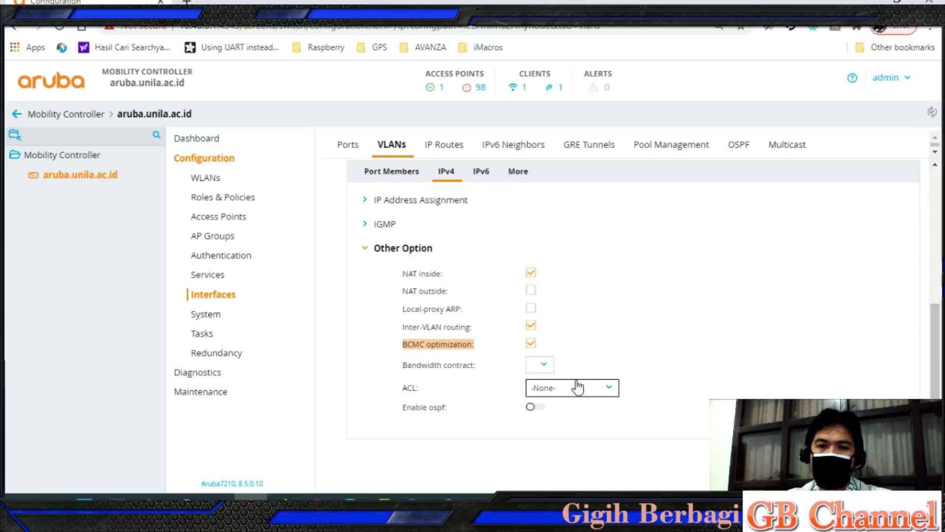
Clear the text highlight in VLAN 1021's Other Option section and close the VLAN's settings.
left_click(747, 350)
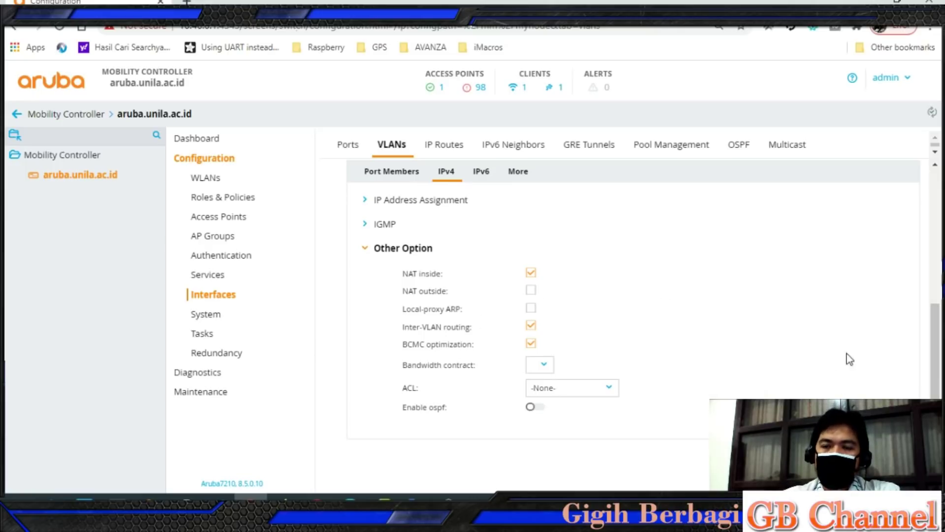
left_click_drag(935, 421, 935, 418)
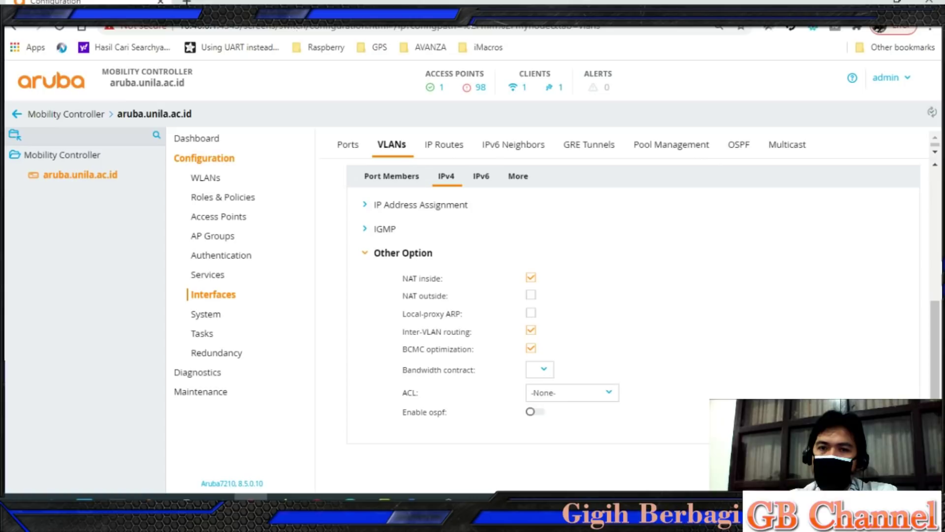
left_click(856, 466)
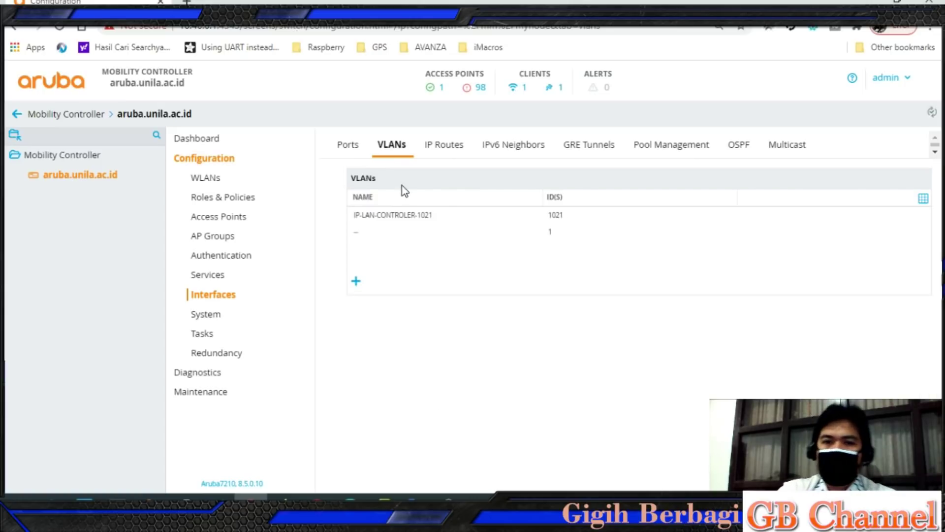
Reopen VLAN ID 1021 of IP-LAN-CONTROLER-1021, view its IPv6 address assignment settings, and close them.
left_click(387, 222)
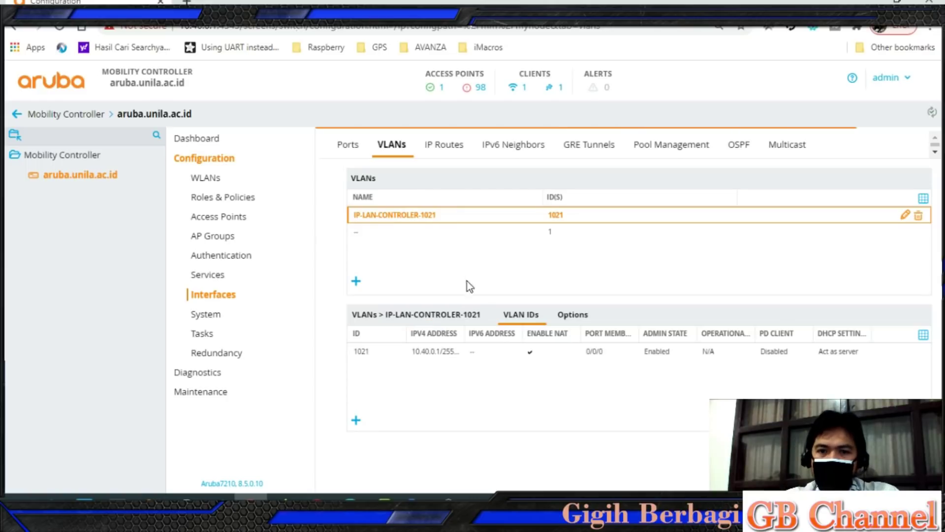
left_click(444, 354)
left_click(487, 402)
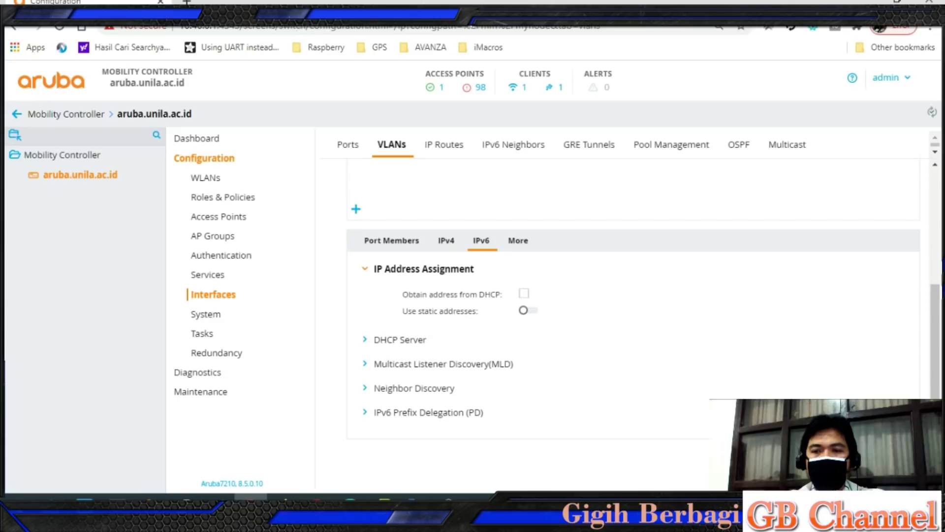
left_click(837, 465)
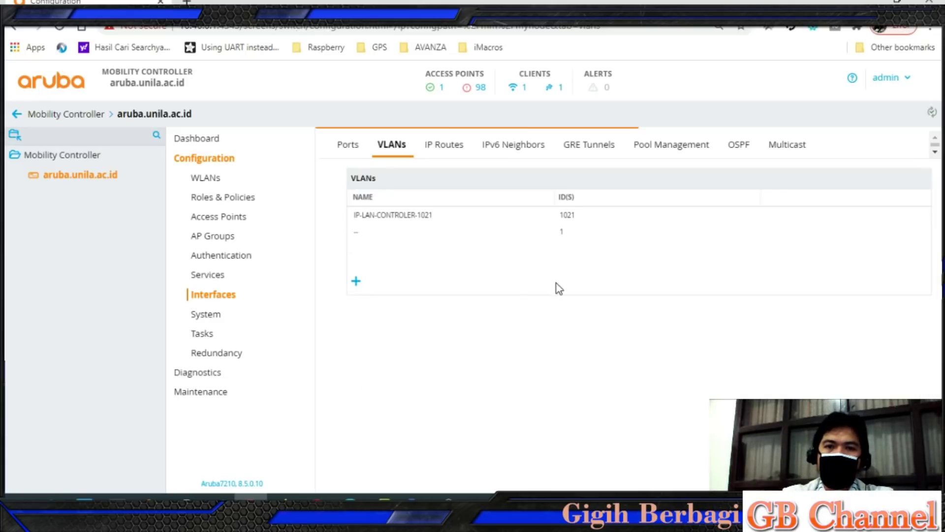
Open VLAN ID 1 from the unnamed VLAN entry and show its IPv4 address assignment settings.
left_click(372, 221)
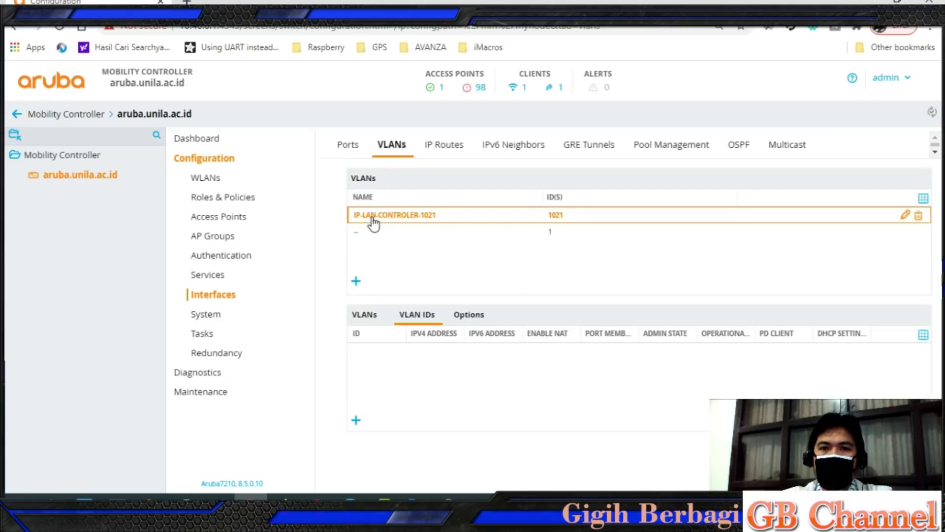
left_click(362, 235)
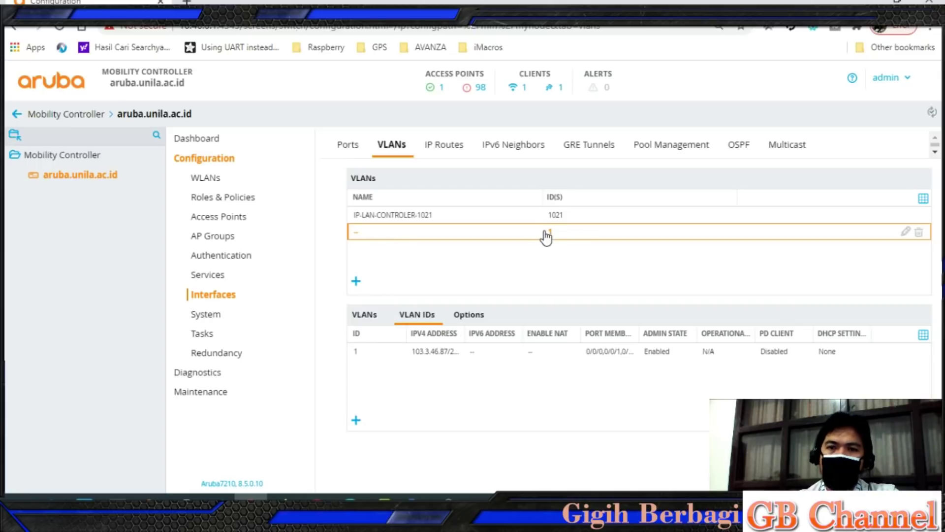
left_click(427, 352)
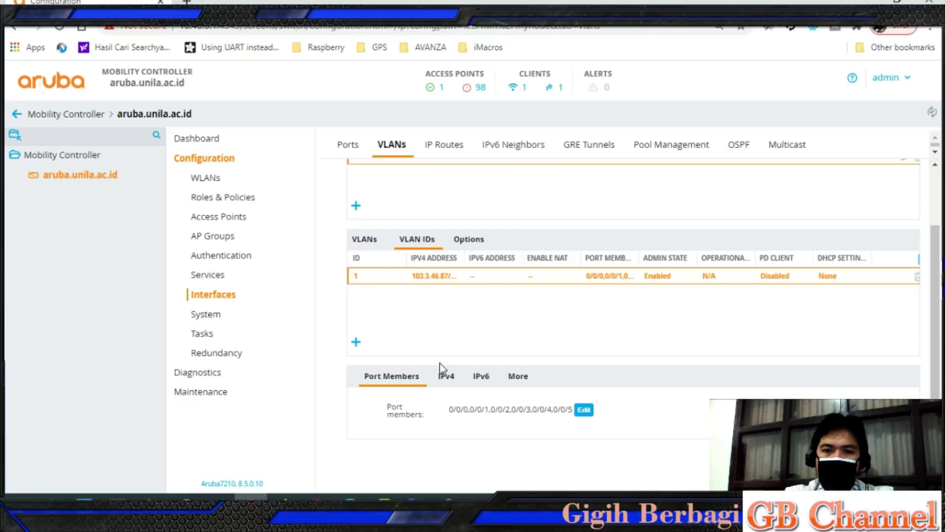
left_click(448, 376)
scroll(923, 255, "down", 2)
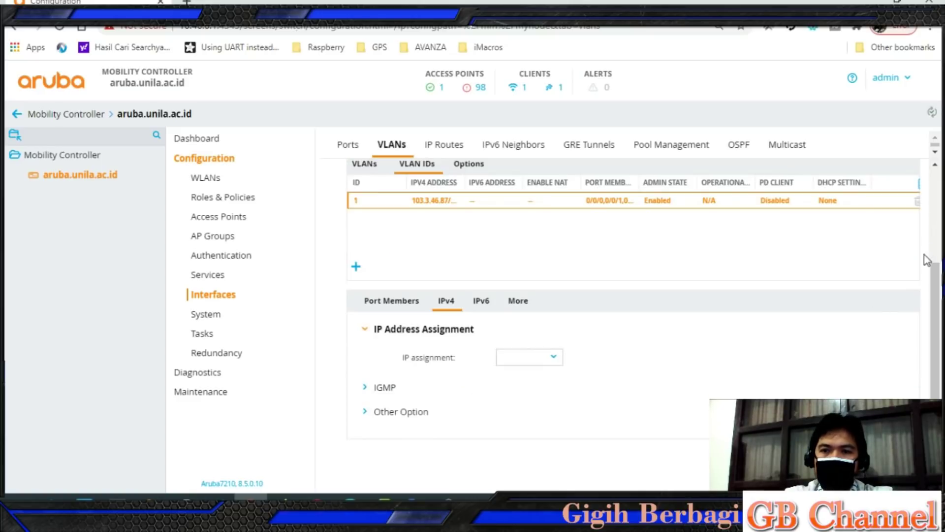
scroll(938, 295, "down", 1)
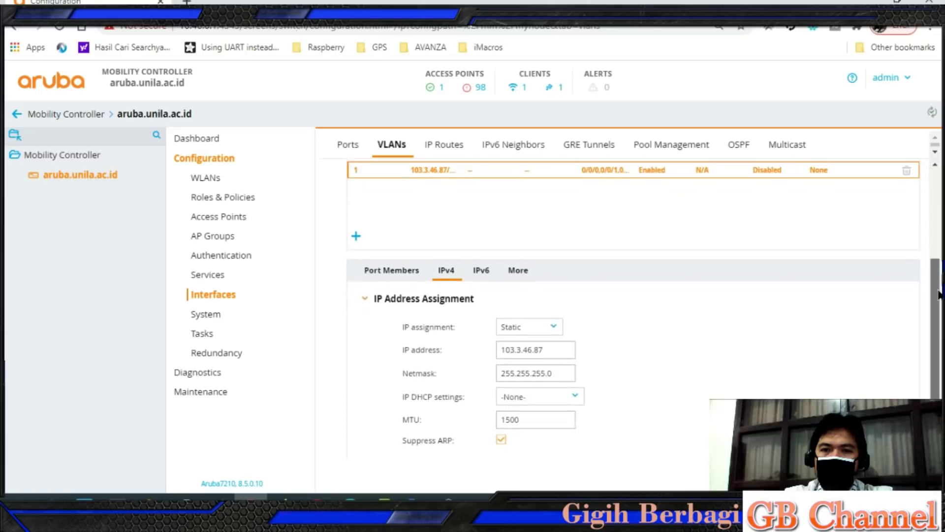
Highlight VLAN 1's static IP address, check the remaining IPv4 settings, and close the VLAN's settings.
left_click_drag(554, 345, 488, 345)
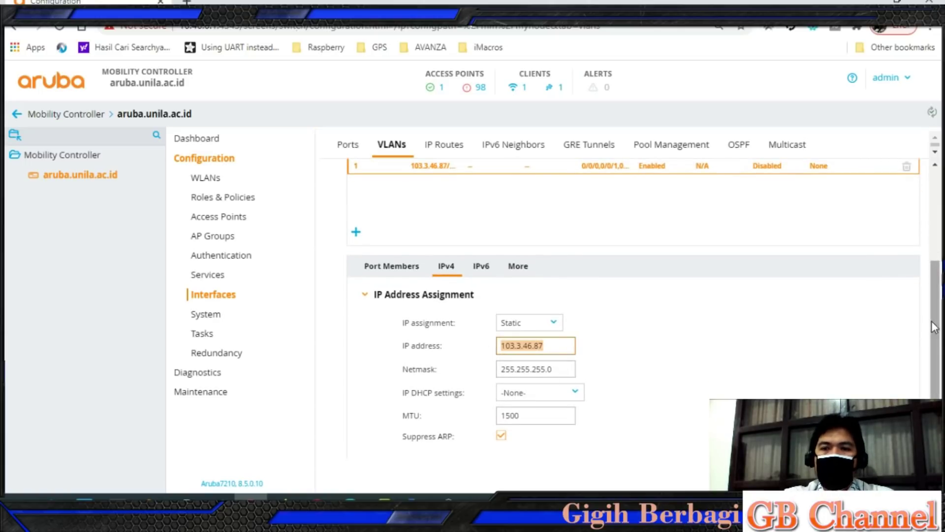
scroll(931, 320, "down", 2)
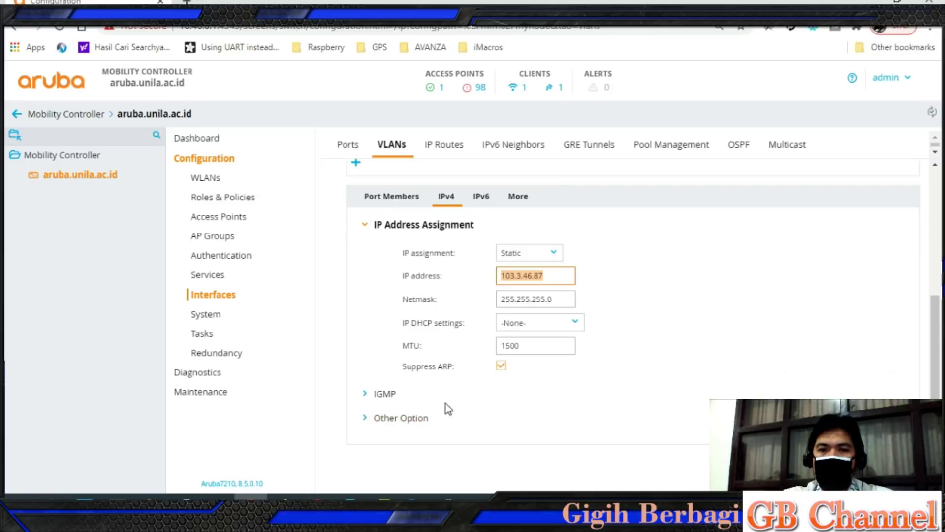
scroll(925, 381, "down", 1)
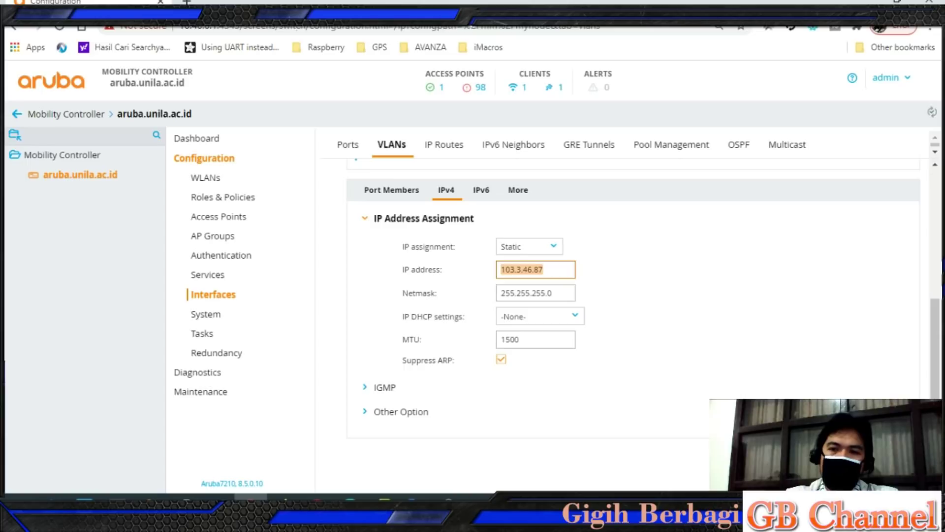
left_click(837, 466)
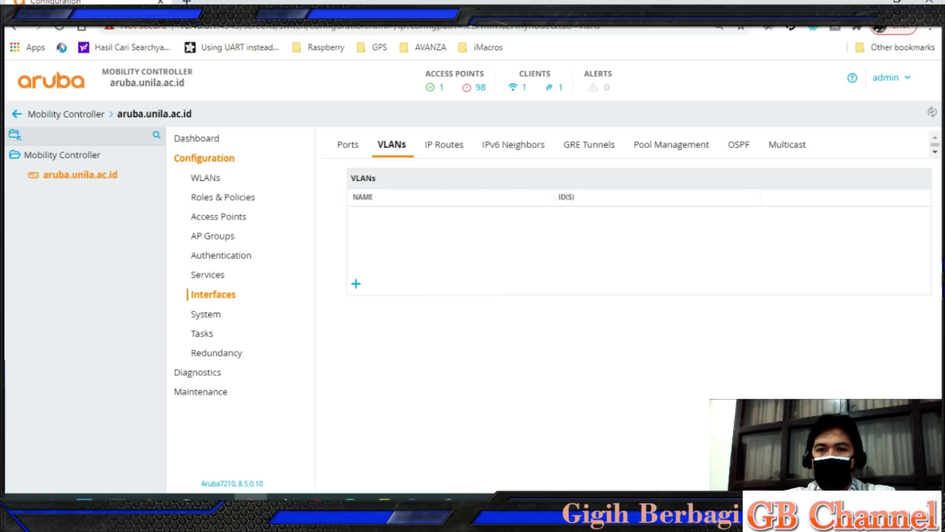
Show the details of the static default gateway among the IP routes and highlight its address.
left_click(443, 147)
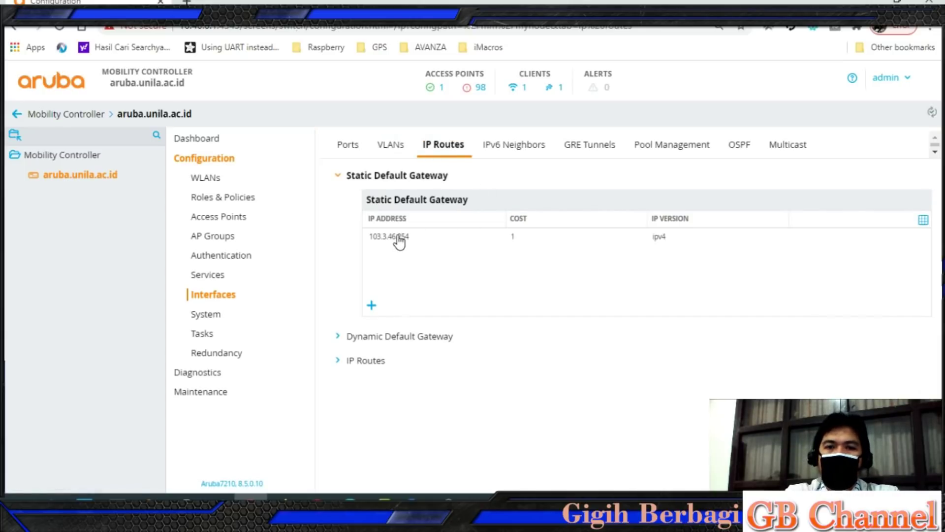
left_click(398, 239)
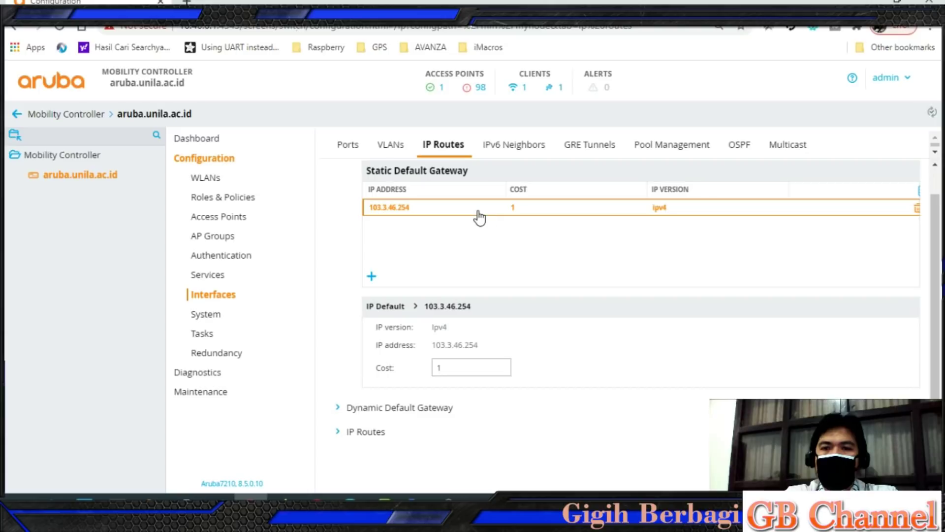
left_click_drag(423, 308, 475, 308)
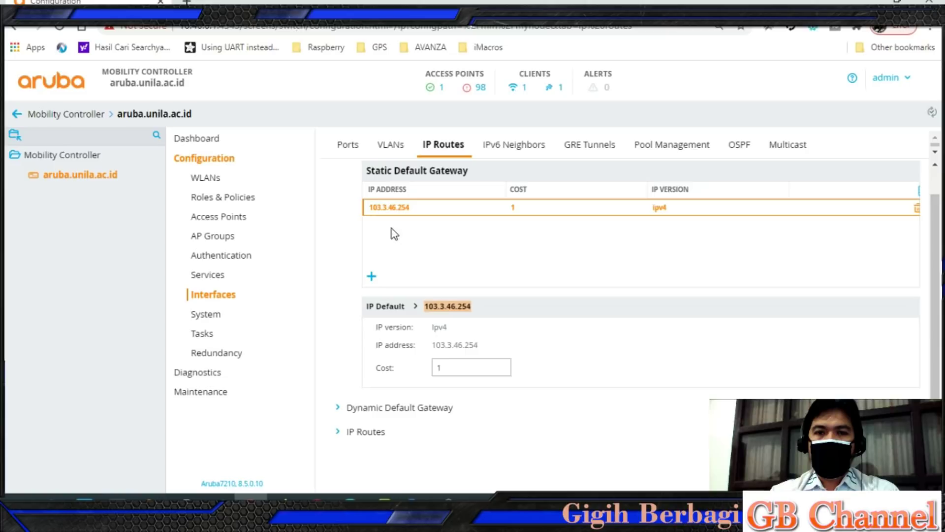
Check the Dynamic Default Gateway and IP Routes sections, and select the static route to 192.168.1.0.
left_click(342, 413)
left_click(345, 351)
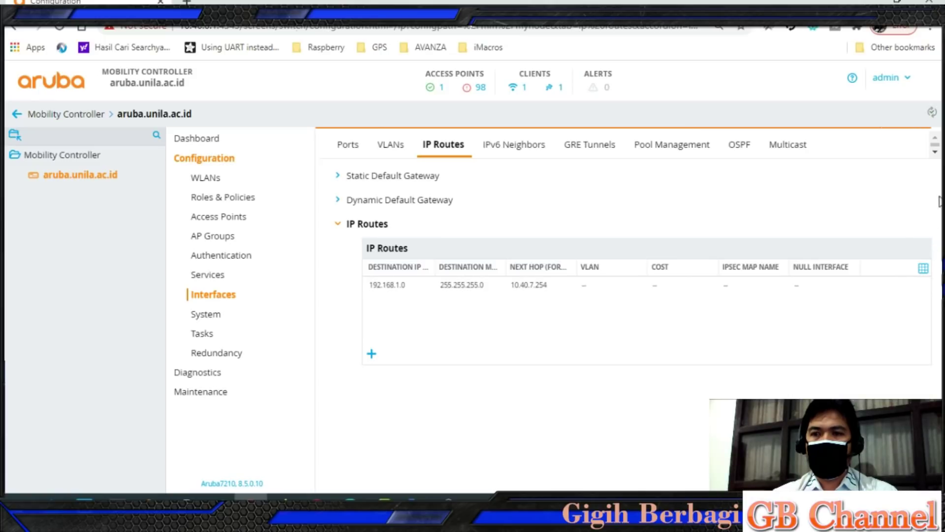
left_click(398, 287)
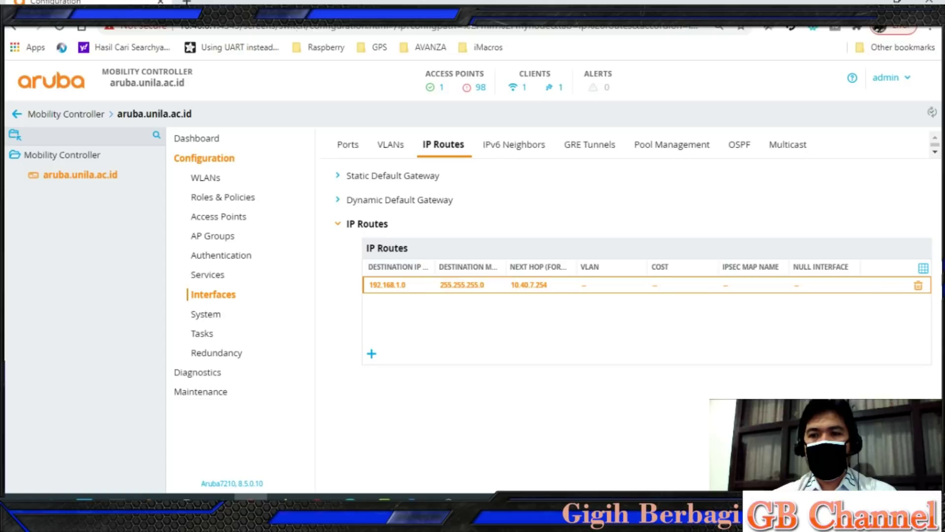